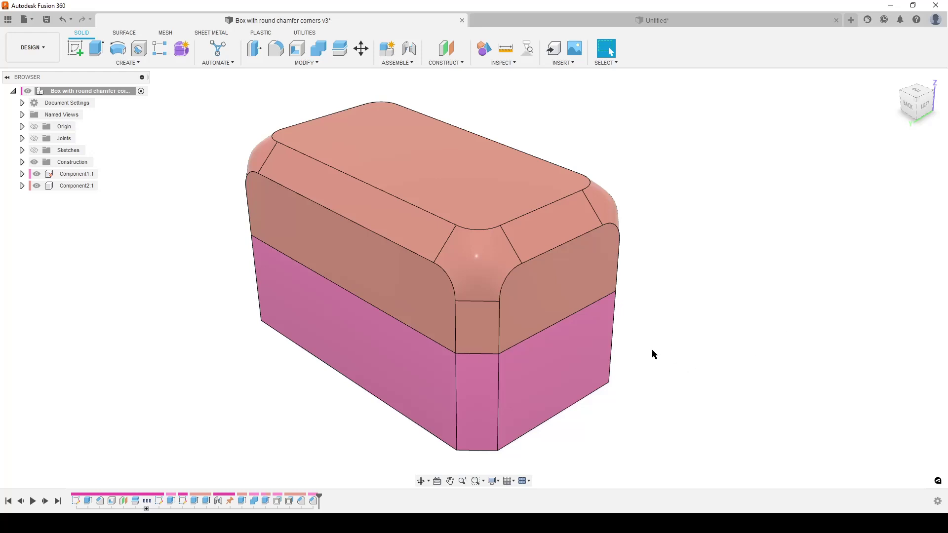
Orbit the hinged box, swing its lid open, return home, and view the reference photo
middle_click_drag(740, 387, 702, 378, "shift")
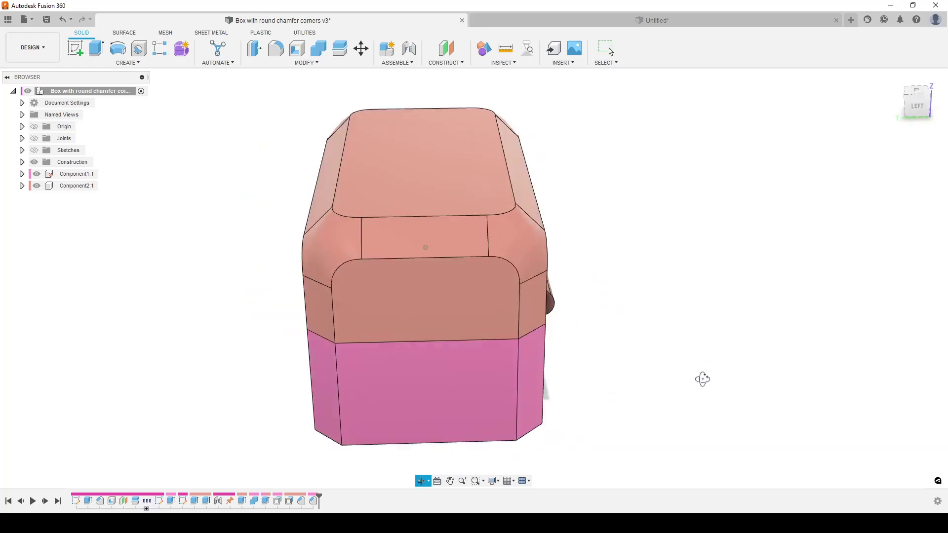
left_click_drag(439, 301, 523, 386)
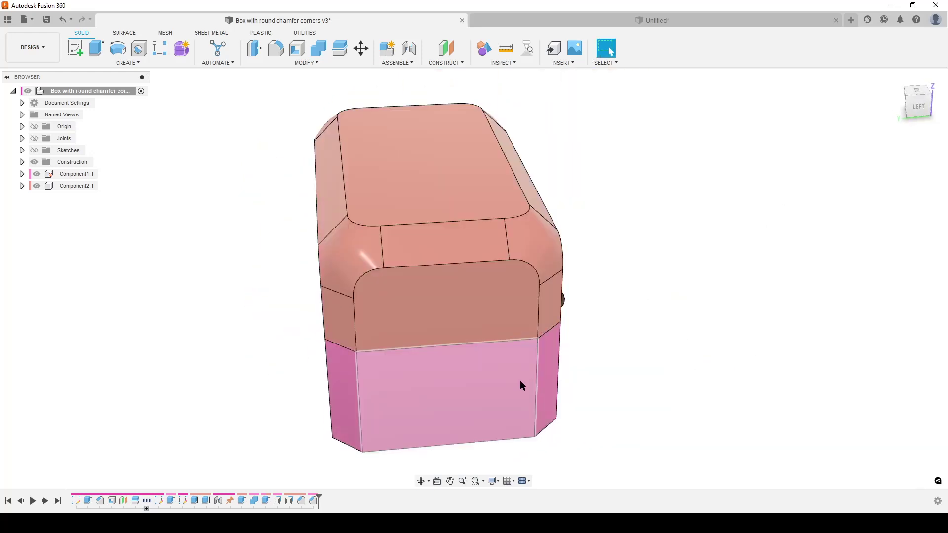
key("F6")
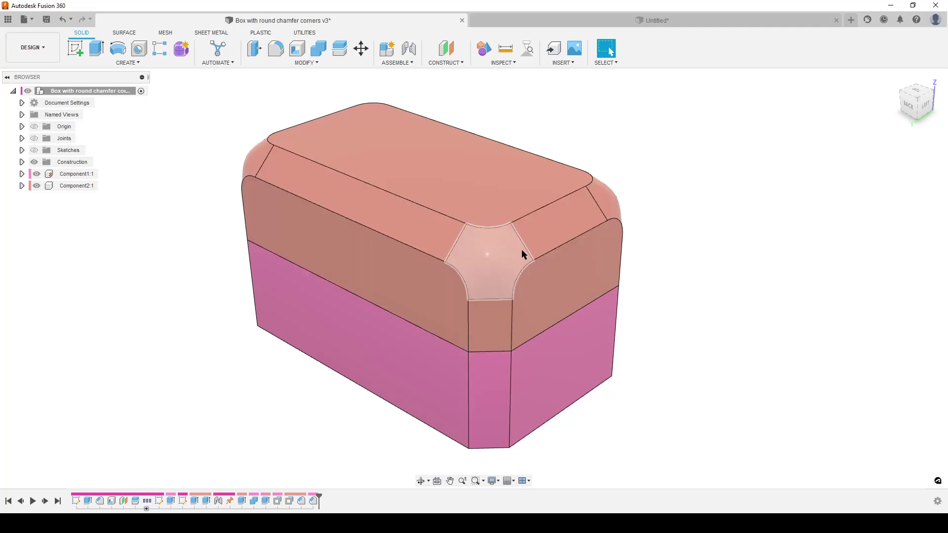
middle_click_drag(369, 362, 387, 324, "shift")
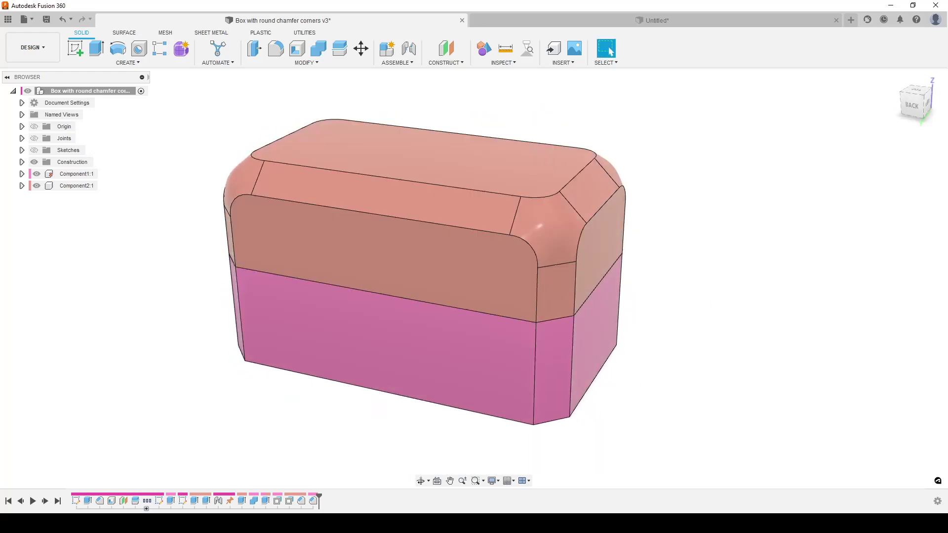
mouse_move(425, 523)
left_click(425, 457)
In the Untitled design, set Shell1's inside thickness on the yellow box to 10 mm
left_click(650, 19)
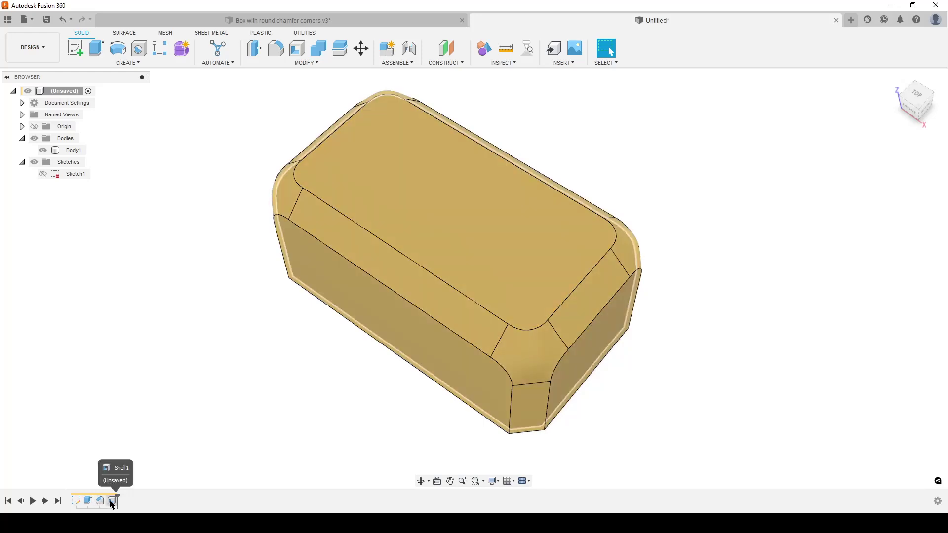
middle_click_drag(726, 440, 745, 317, "shift")
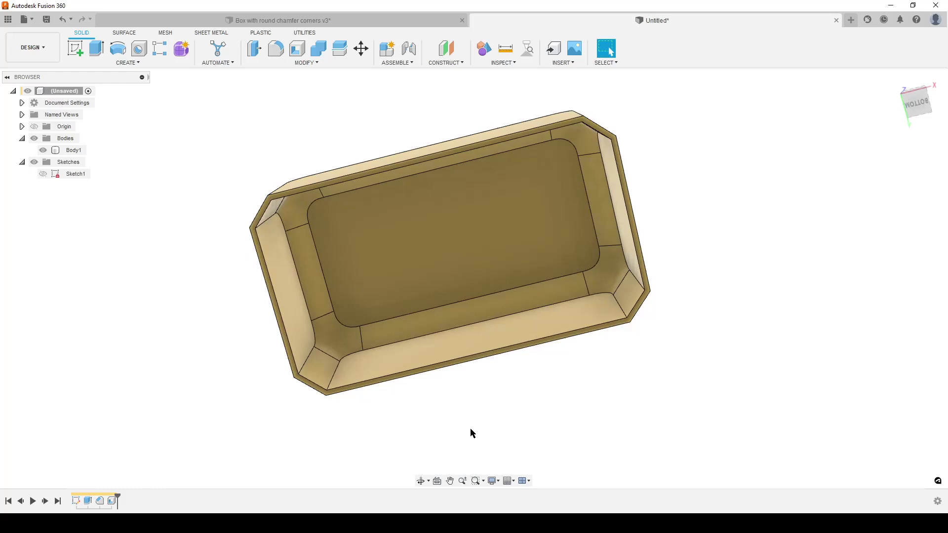
double_click(113, 501)
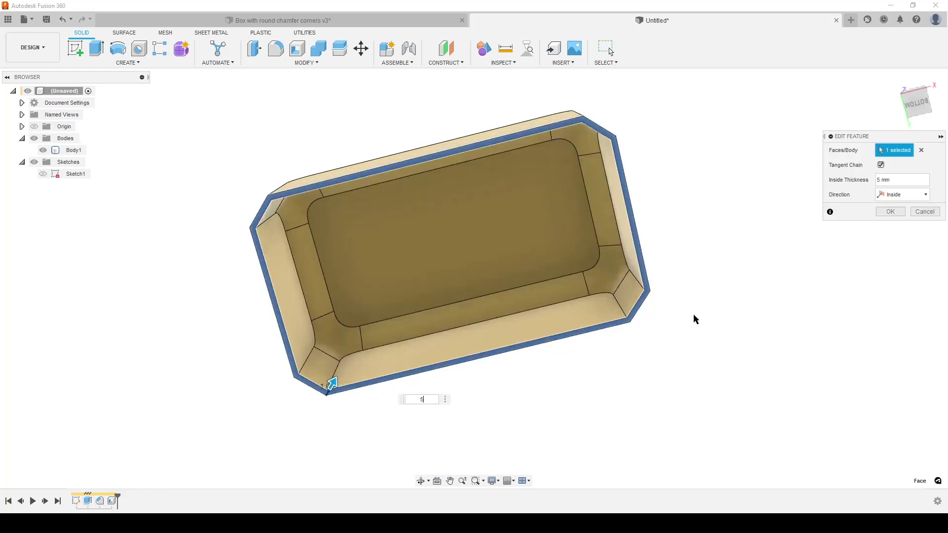
key("Return")
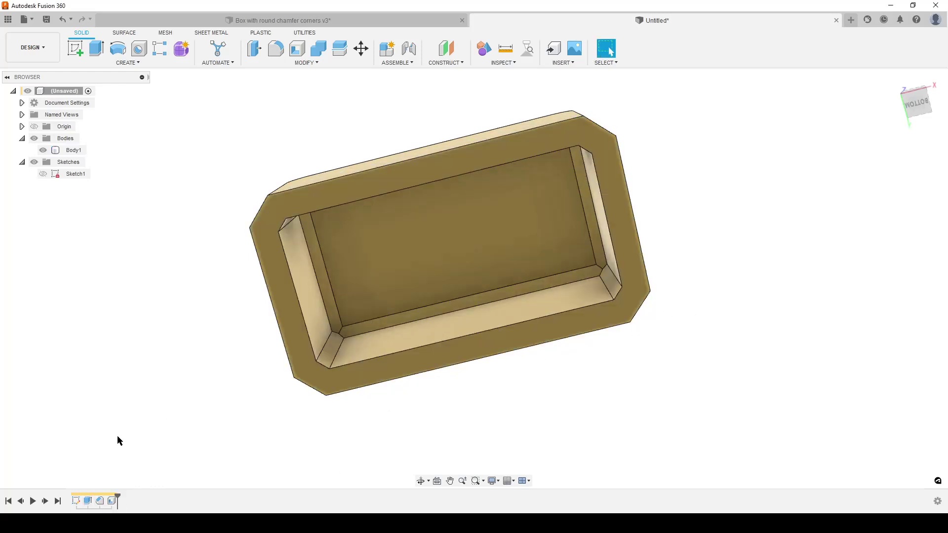
double_click(112, 501)
type("10")
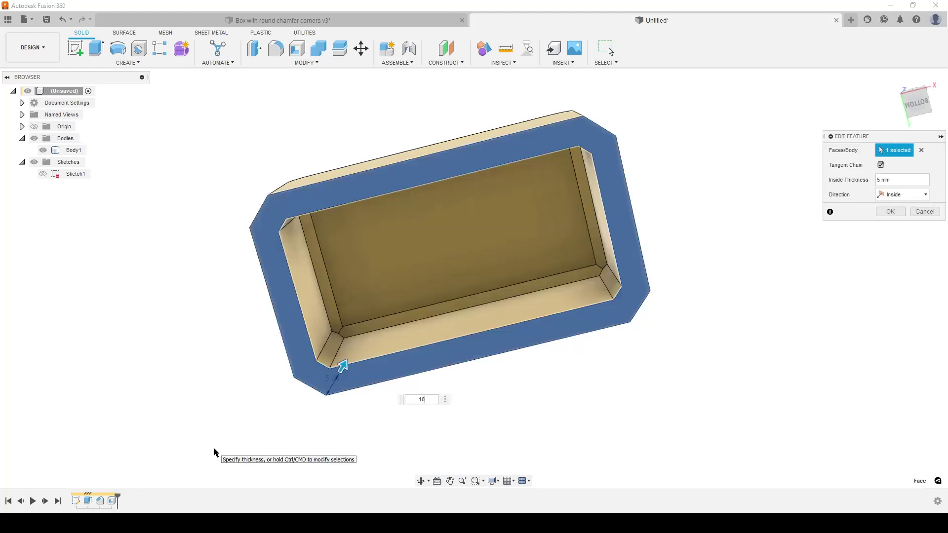
key("Return")
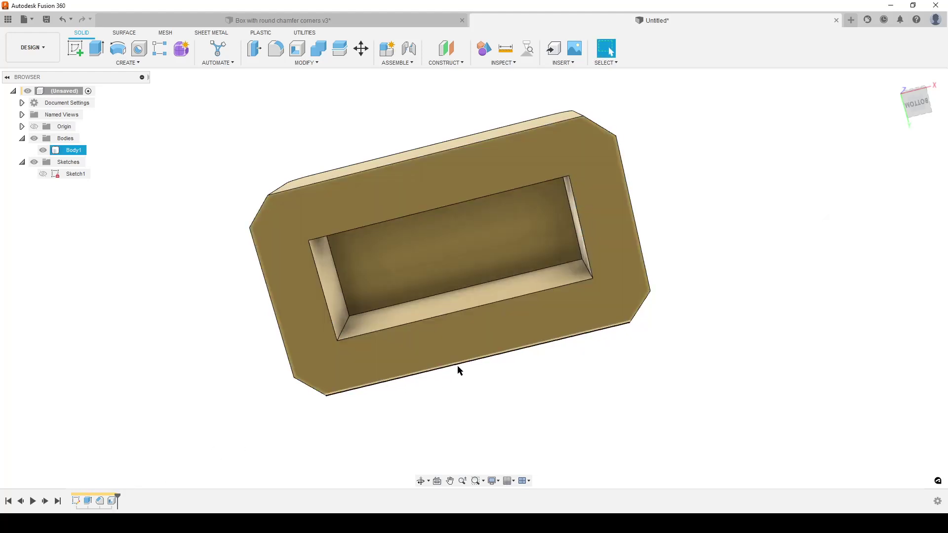
middle_click_drag(457, 370, 459, 457, "shift")
middle_click_drag(677, 340, 698, 351, "shift")
scroll(543, 214, "up", 5)
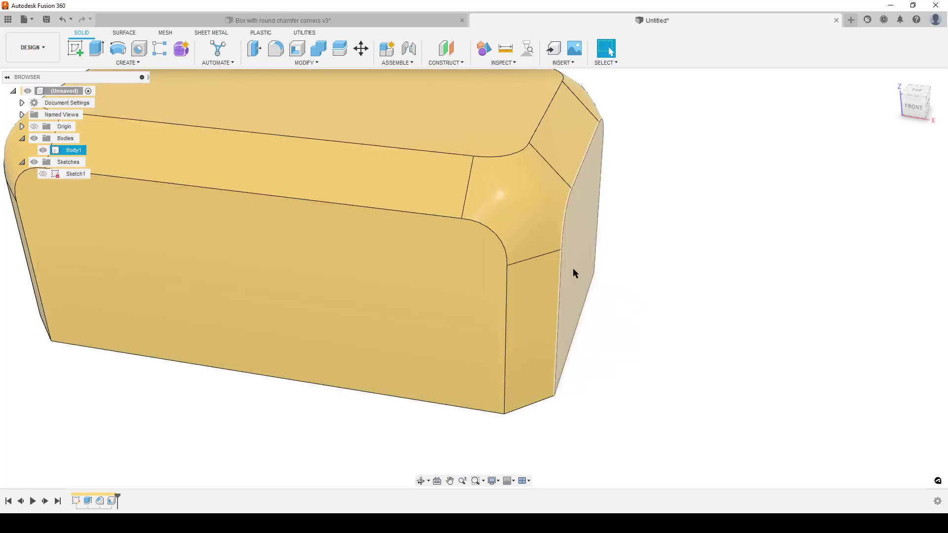
middle_click_drag(659, 273, 670, 300)
scroll(684, 312, "down", 3)
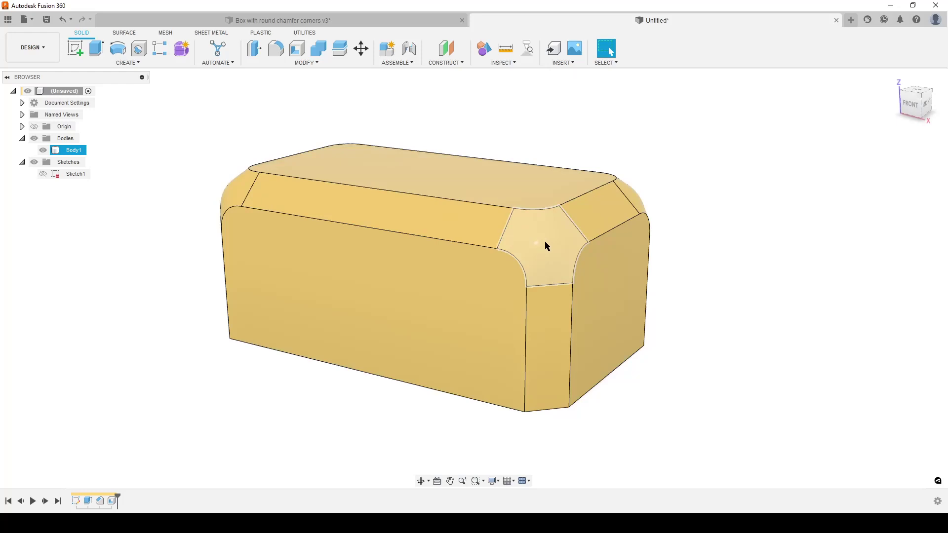
Run Isocurve Analysis on the blended corner face with 12 isocurves
left_click(503, 63)
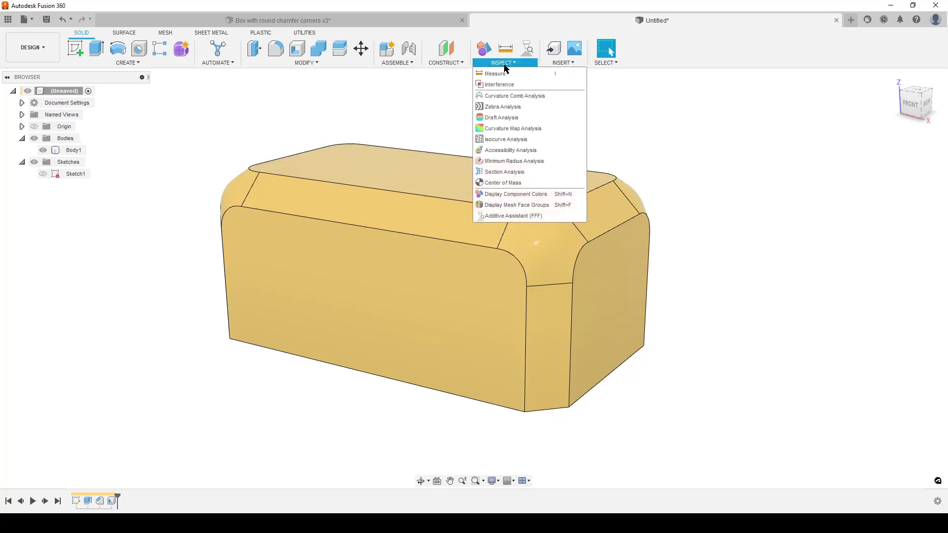
left_click(506, 139)
left_click(540, 227)
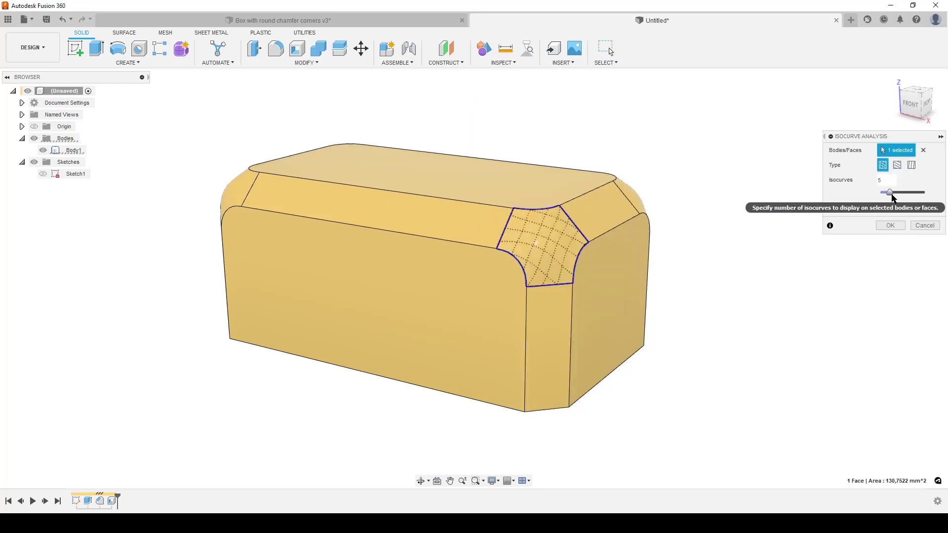
left_click_drag(891, 194, 906, 193)
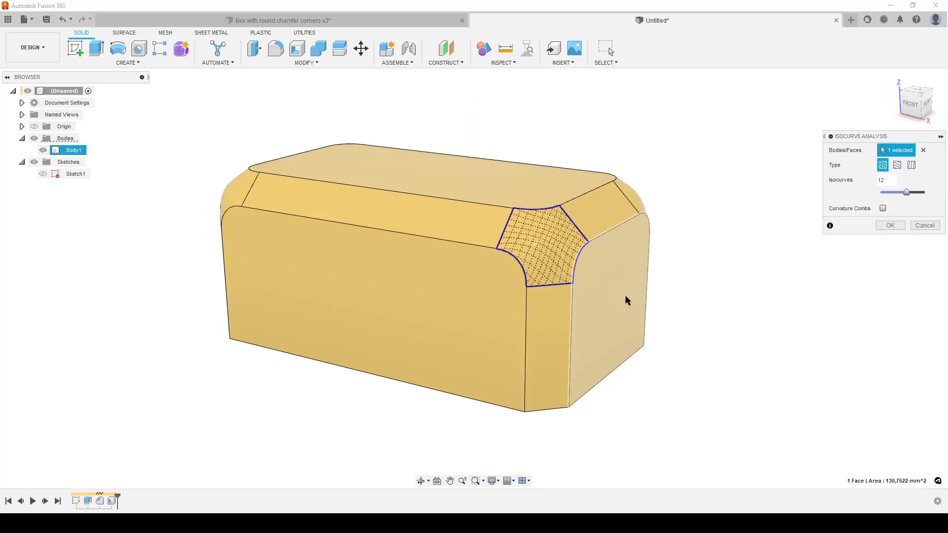
middle_click_drag(627, 300, 619, 312, "shift")
scroll(478, 330, "up", 5)
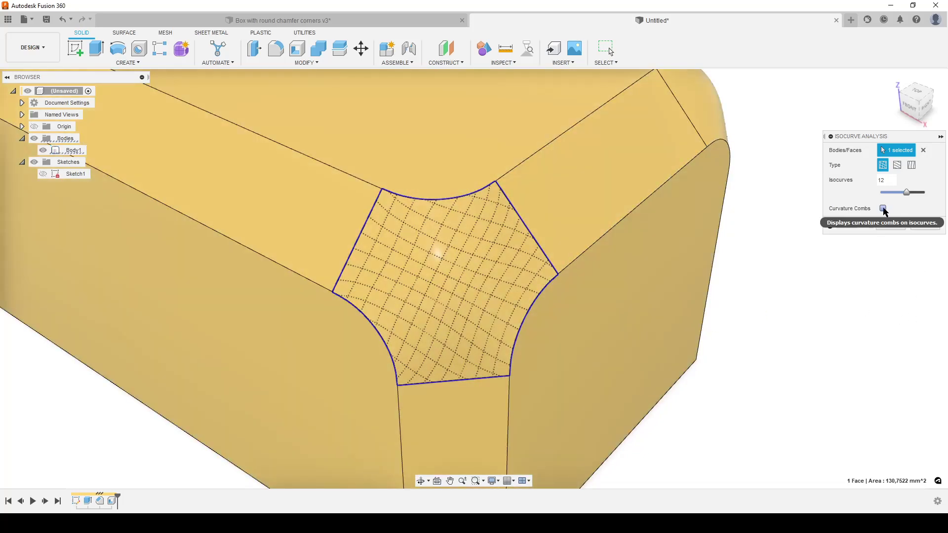
Show curvature combs, inspect the corner from several angles, then cancel the analysis
left_click(883, 208)
middle_click_drag(555, 371, 552, 330, "shift")
scroll(552, 330, "up", 6)
middle_click_drag(549, 296, 412, 387, "shift")
scroll(550, 311, "down", 8)
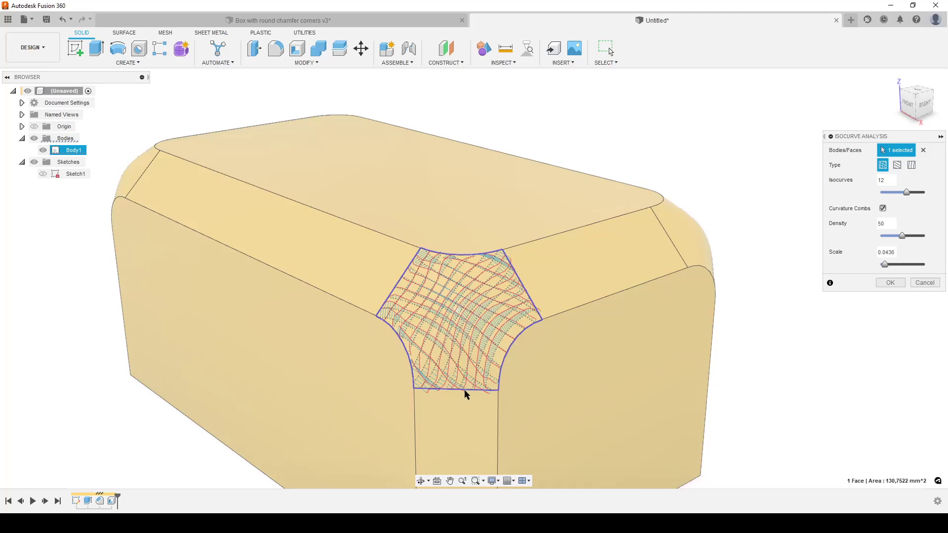
scroll(459, 388, "up", 6)
scroll(458, 387, "down", 6)
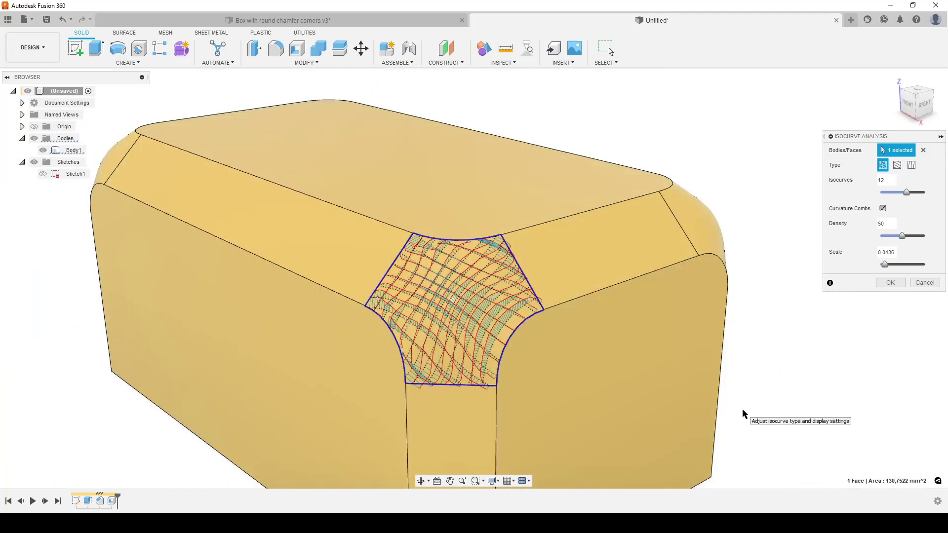
left_click(925, 283)
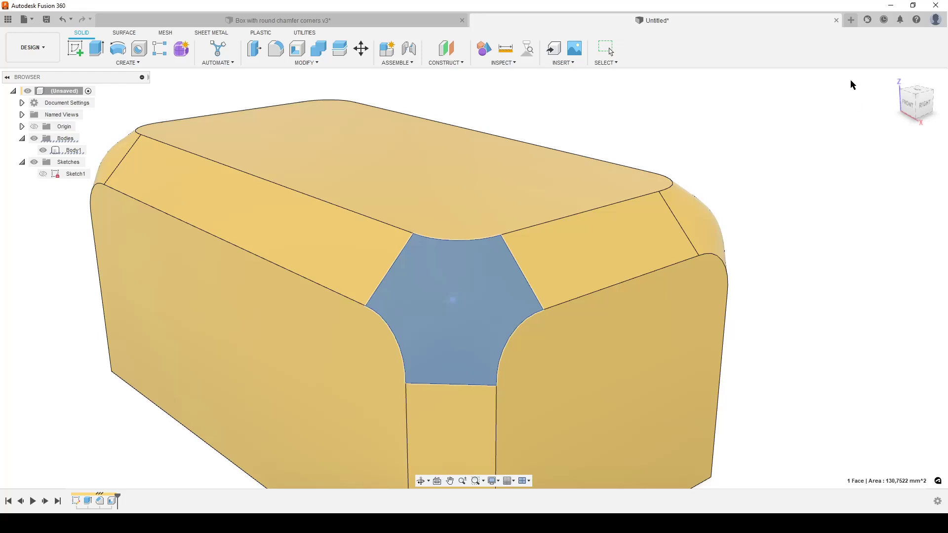
In a new design, sketch a 100 × 60 mm center rectangle at the origin on the ground plane
left_click(850, 20)
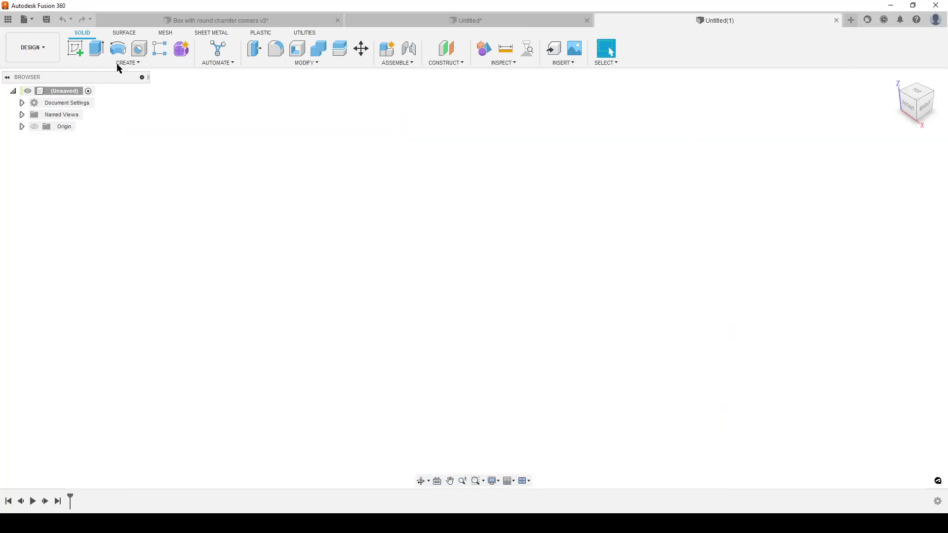
left_click(74, 48)
left_click(538, 279)
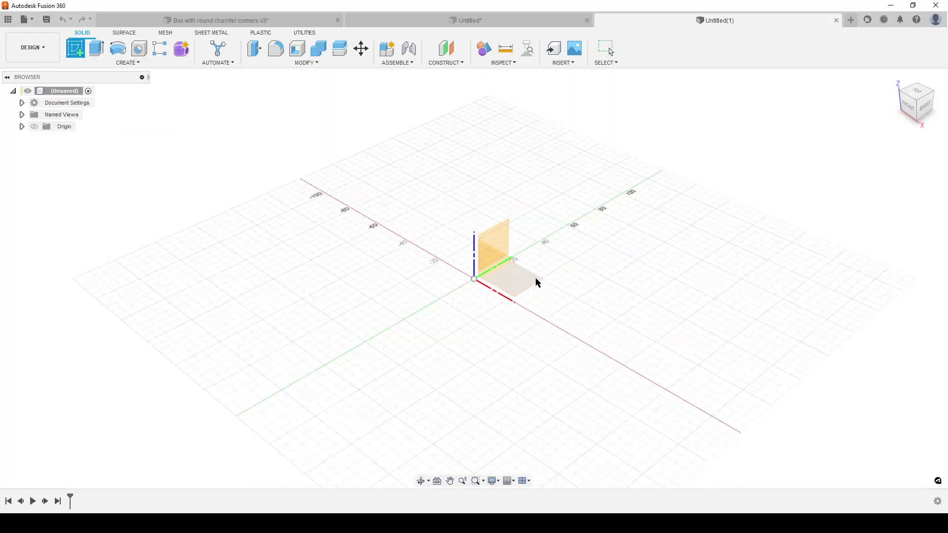
left_click(96, 48)
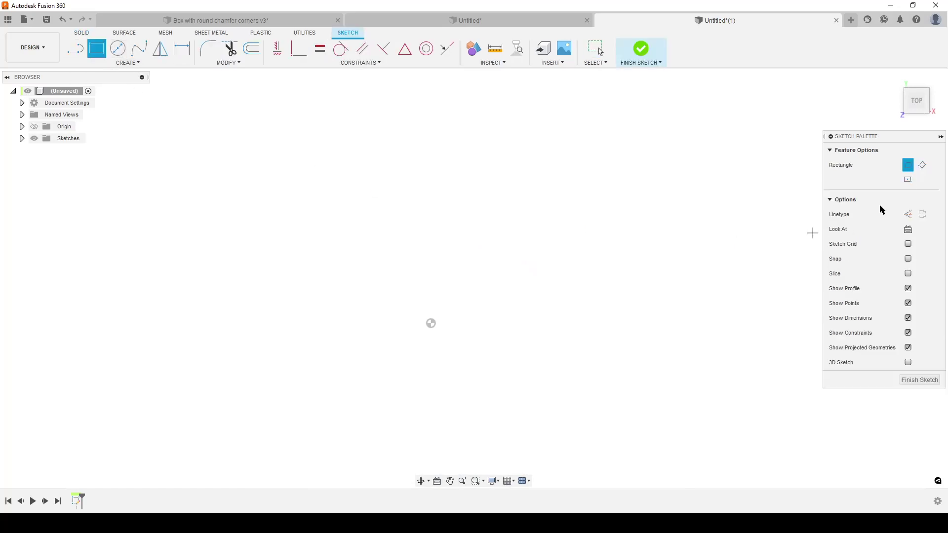
left_click(905, 181)
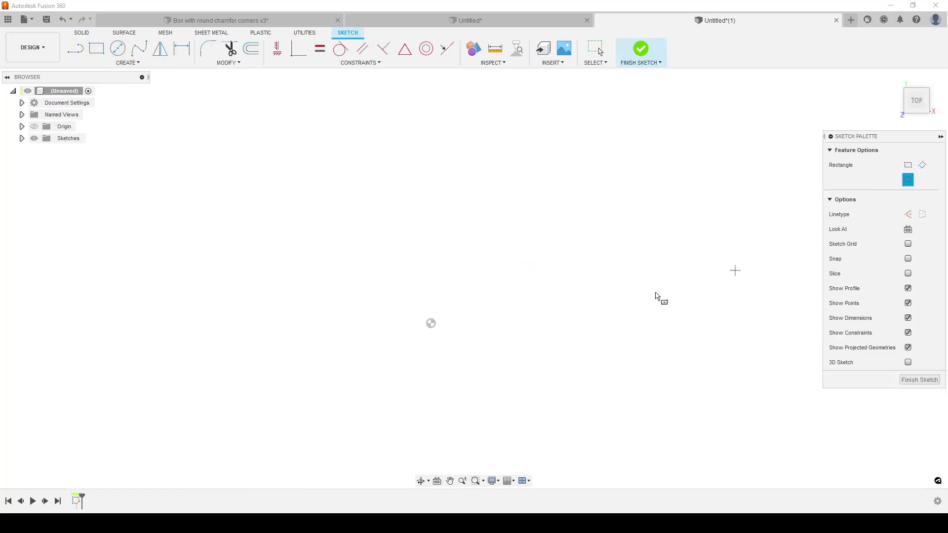
left_click(431, 323)
type("100")
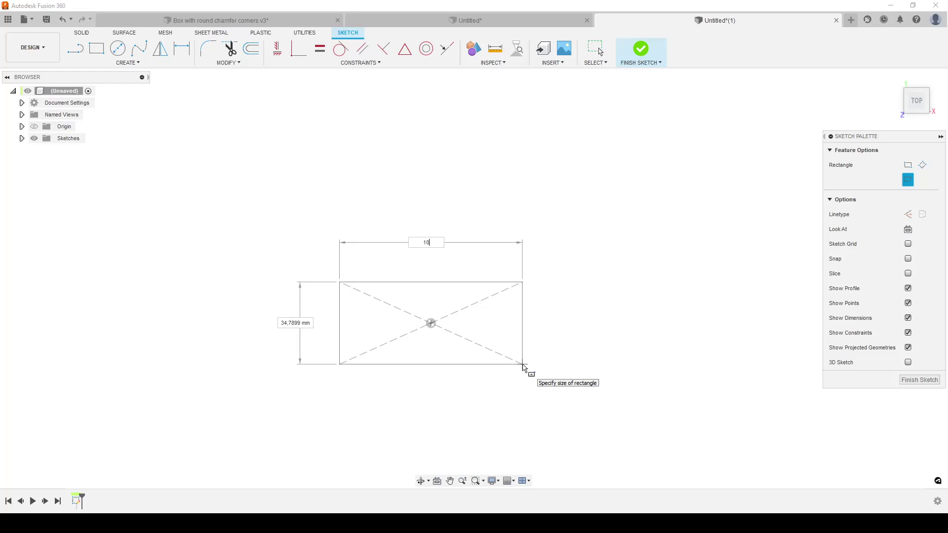
key("Tab")
type("60")
key("Tab")
key("Return")
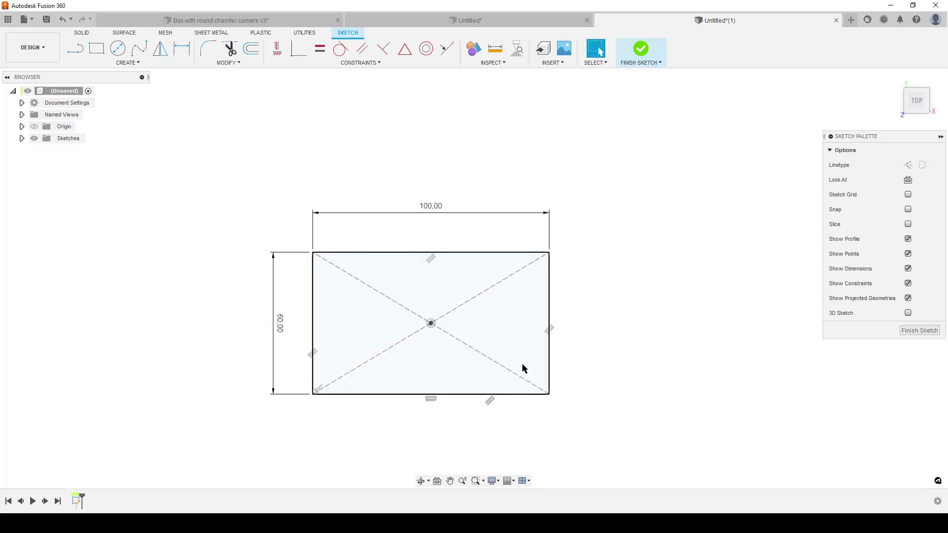
Extrude the rectangle 40 mm into a solid box and hide the sketches
type("e40")
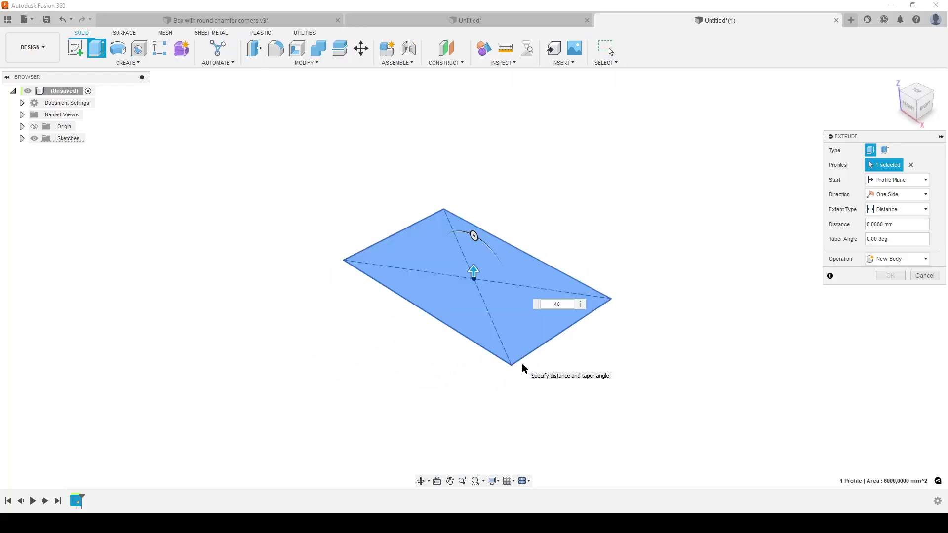
key("Return")
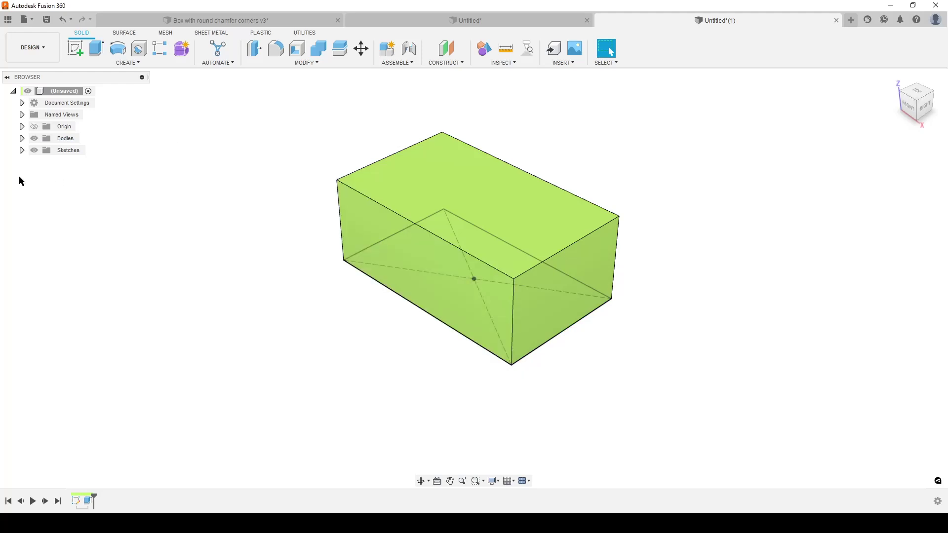
left_click(31, 150)
middle_click_drag(719, 300, 416, 358, "shift")
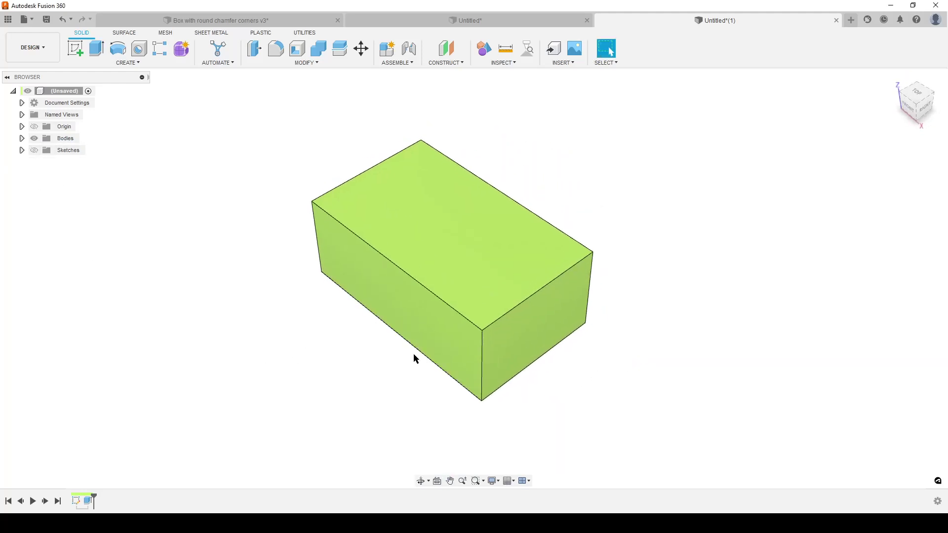
Preview a 5 mm equal-distance chamfer on the top face and front vertical edge
left_click(303, 68)
left_click(279, 99)
left_click(878, 207)
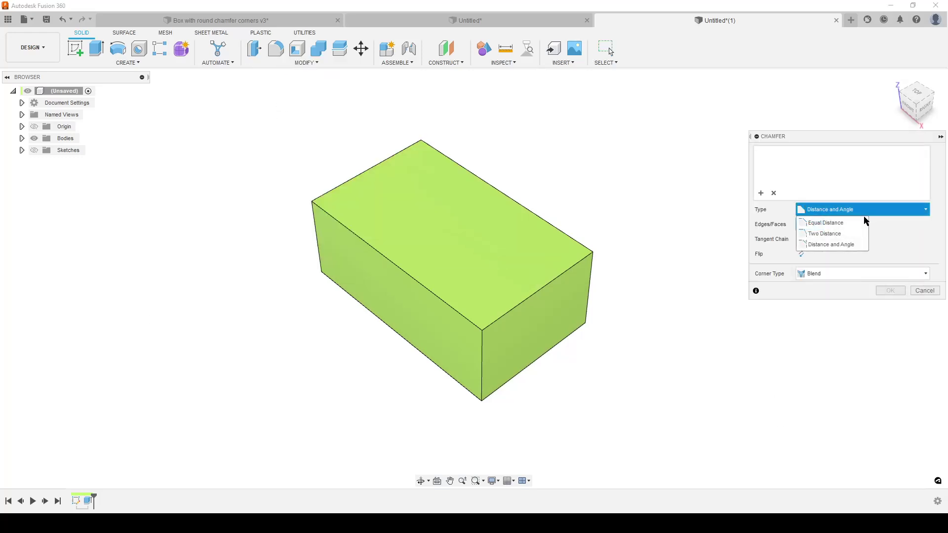
left_click(838, 223)
left_click(838, 257)
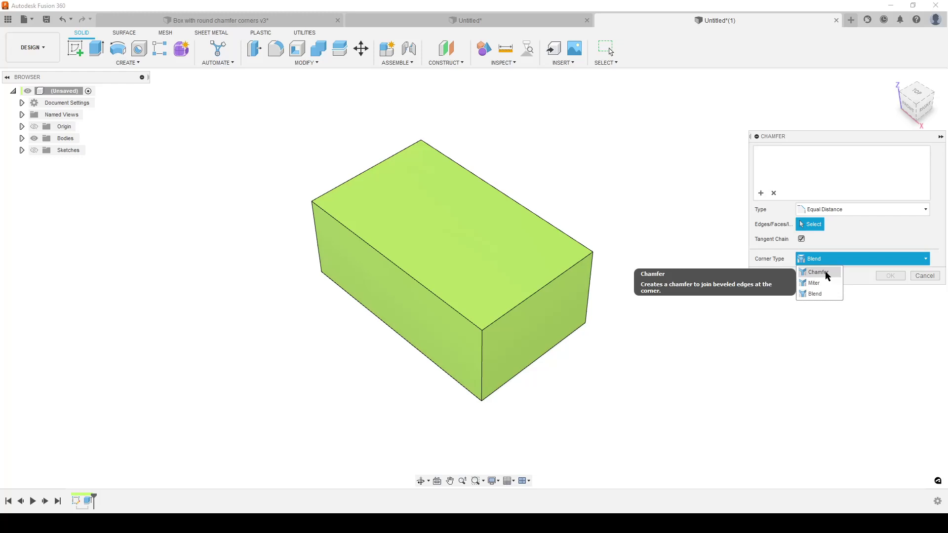
left_click(828, 273)
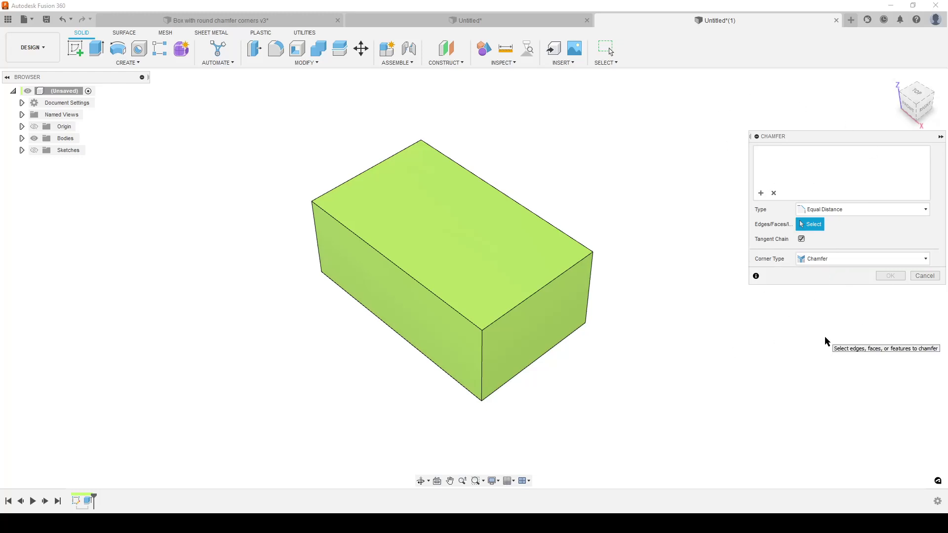
left_click(450, 231)
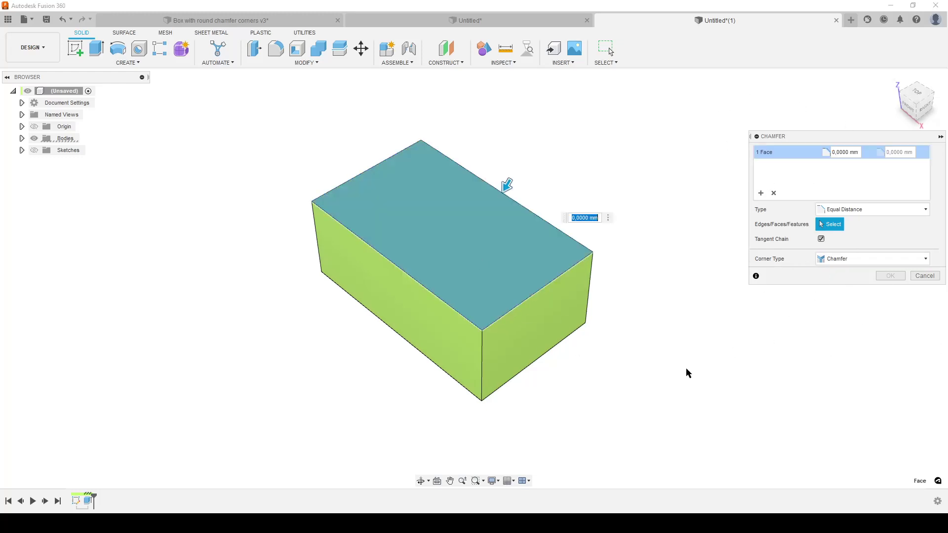
left_click(482, 355)
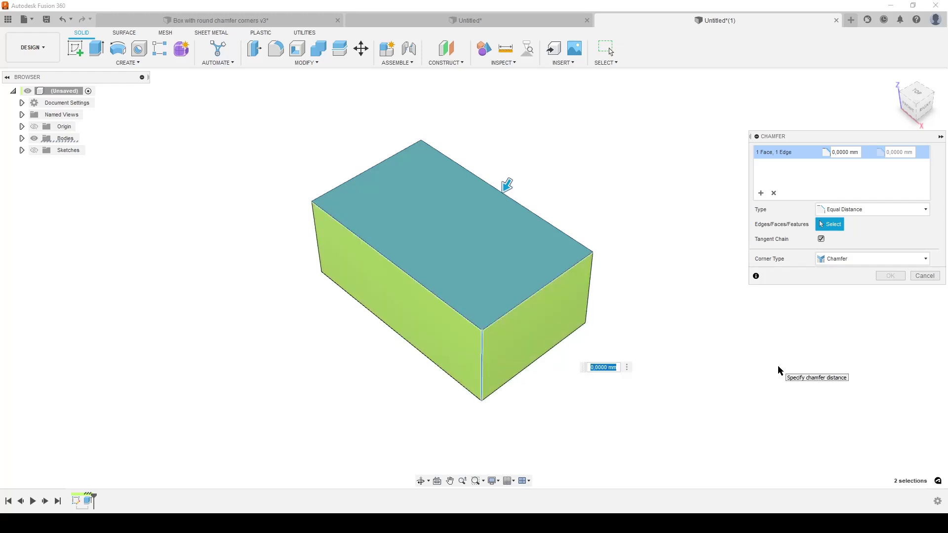
type("5")
middle_click_drag(366, 371, 551, 356, "shift")
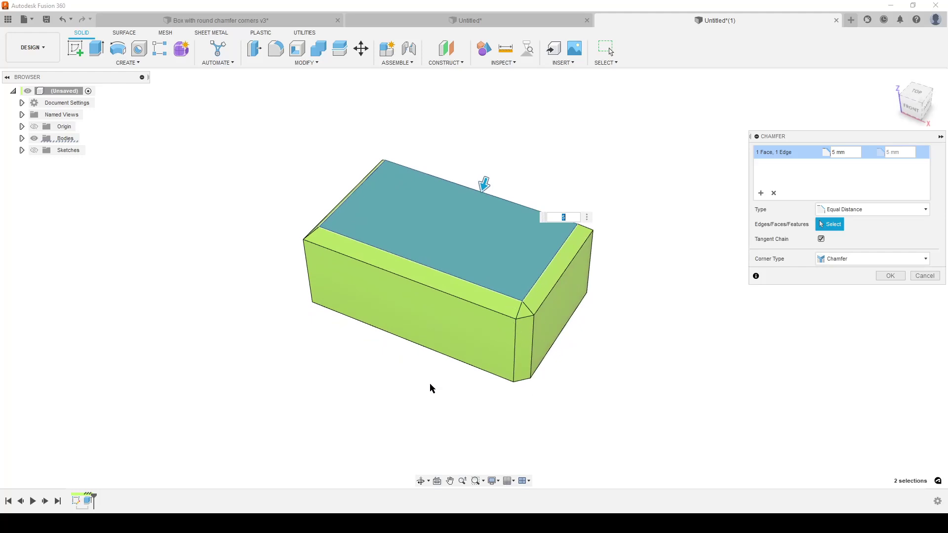
middle_click_drag(635, 391, 619, 381, "shift")
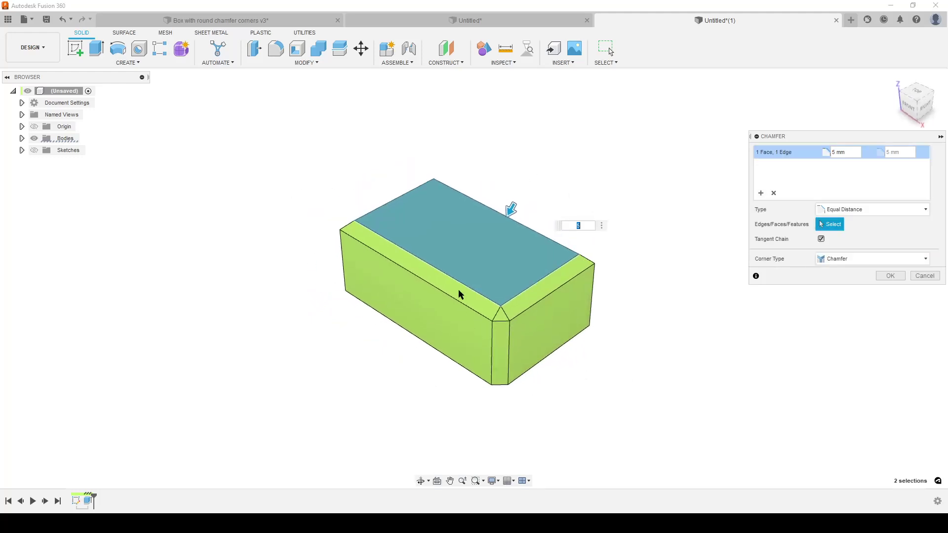
scroll(510, 353, "up", 4)
middle_click_drag(510, 353, 567, 372)
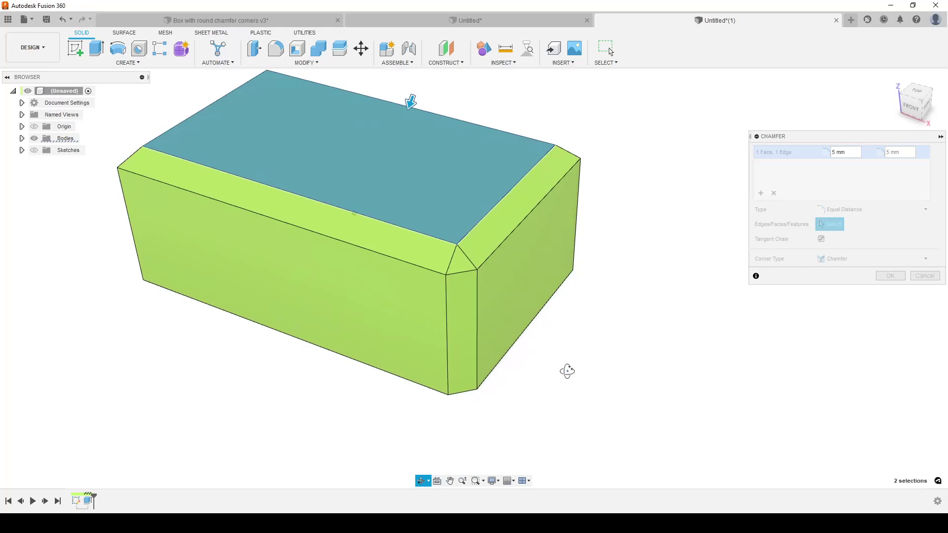
Try Miter corners, then settle on Blend corners and inspect the chamfered box
left_click(888, 260)
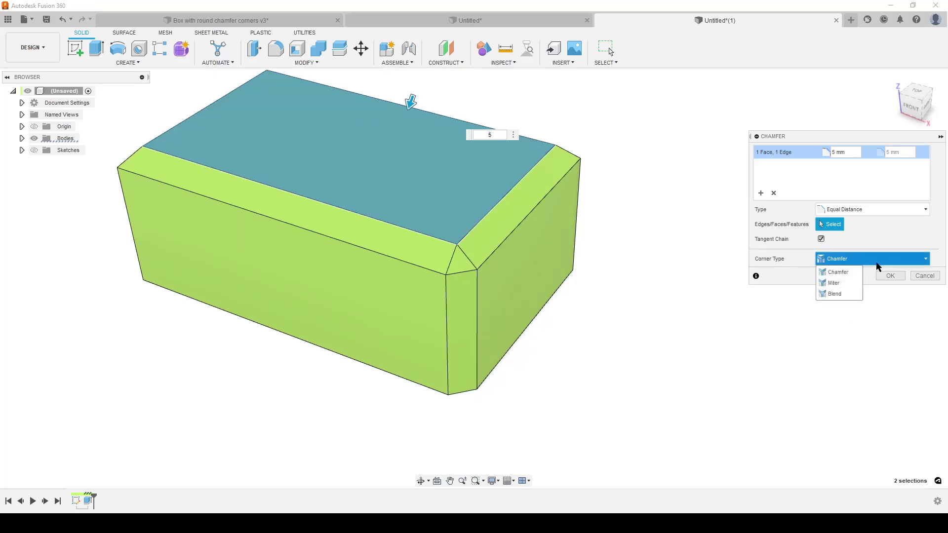
left_click(839, 285)
left_click(869, 258)
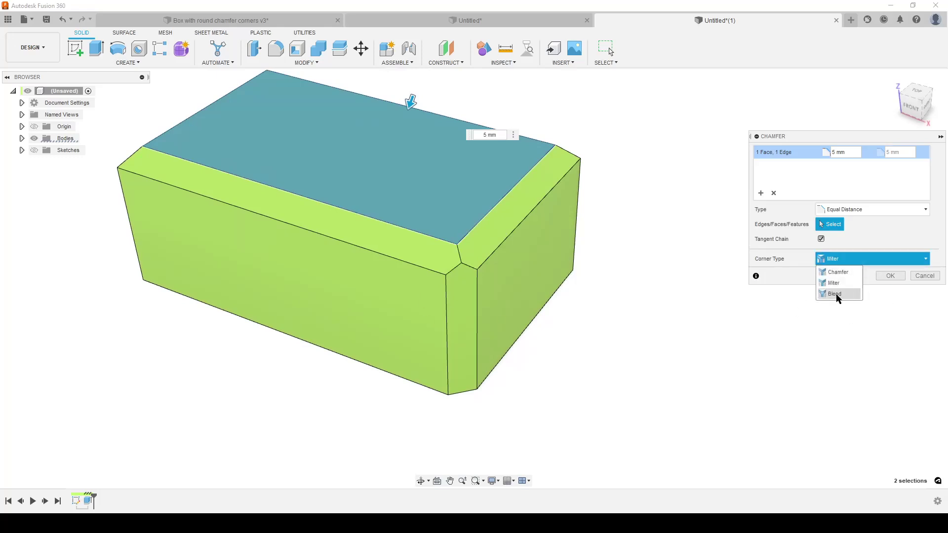
left_click(835, 293)
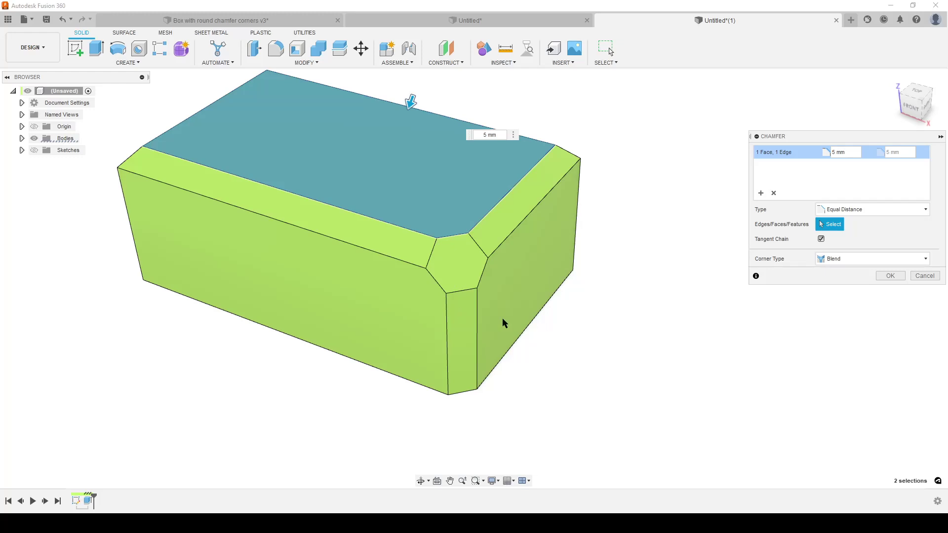
middle_click_drag(538, 307, 518, 299, "shift")
scroll(472, 292, "up", 5)
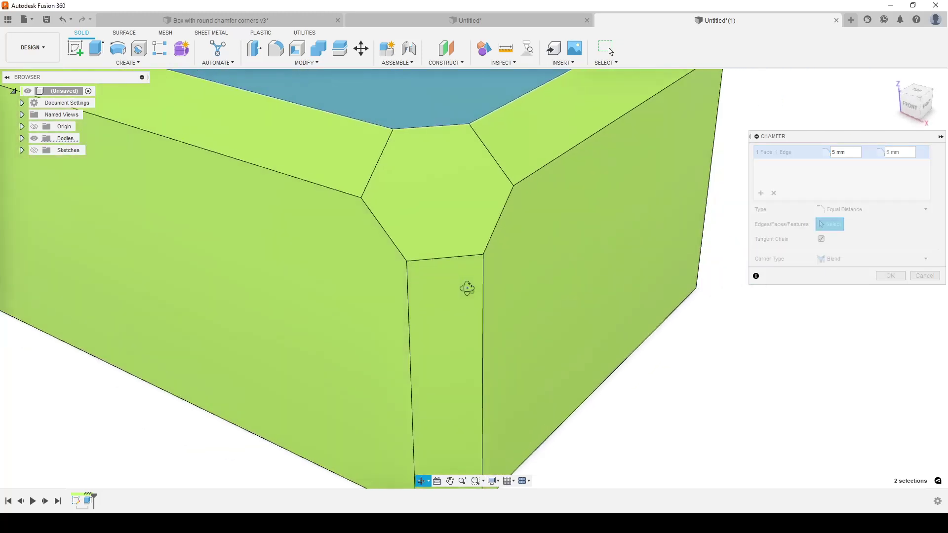
scroll(463, 313, "down", 5)
middle_click_drag(484, 357, 395, 275, "shift")
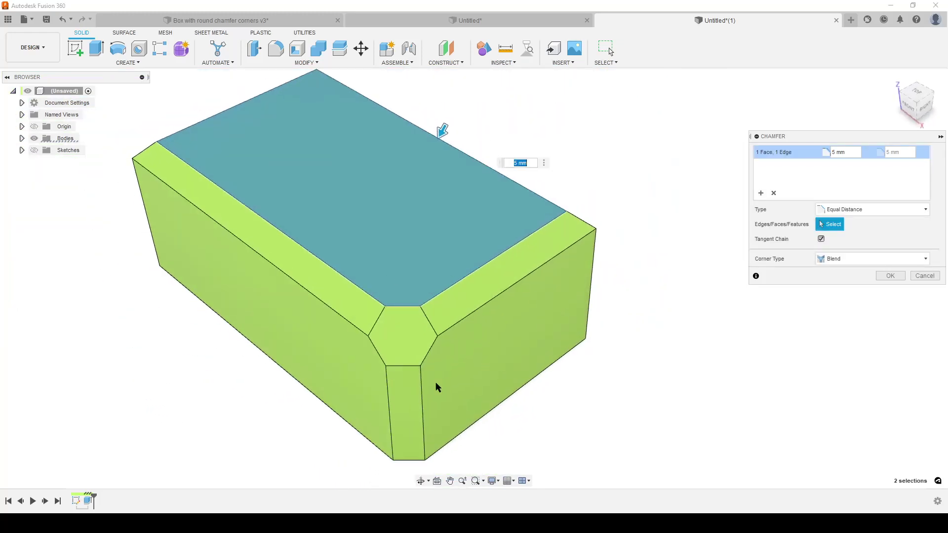
middle_click_drag(554, 403, 556, 351, "shift")
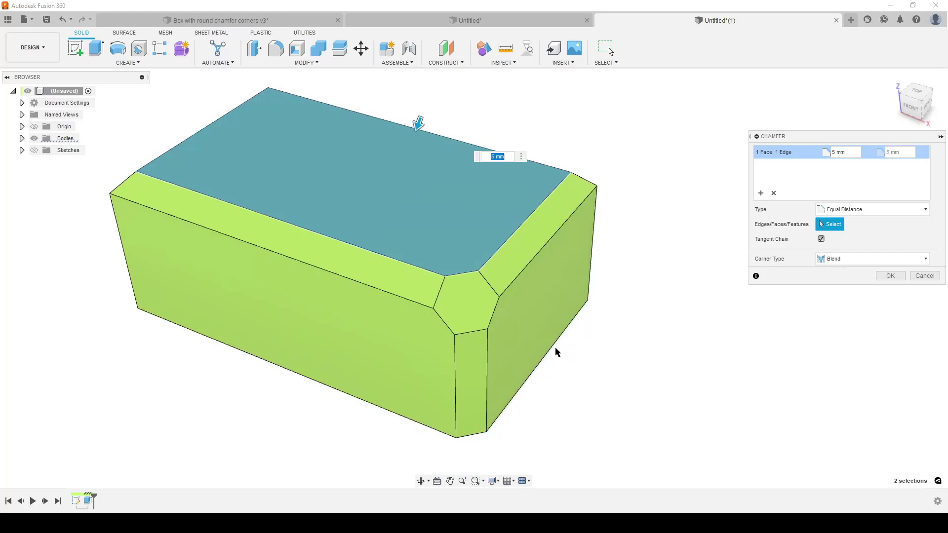
Clear the chamfer selection and reselect the top face at 5 mm
left_click(774, 193)
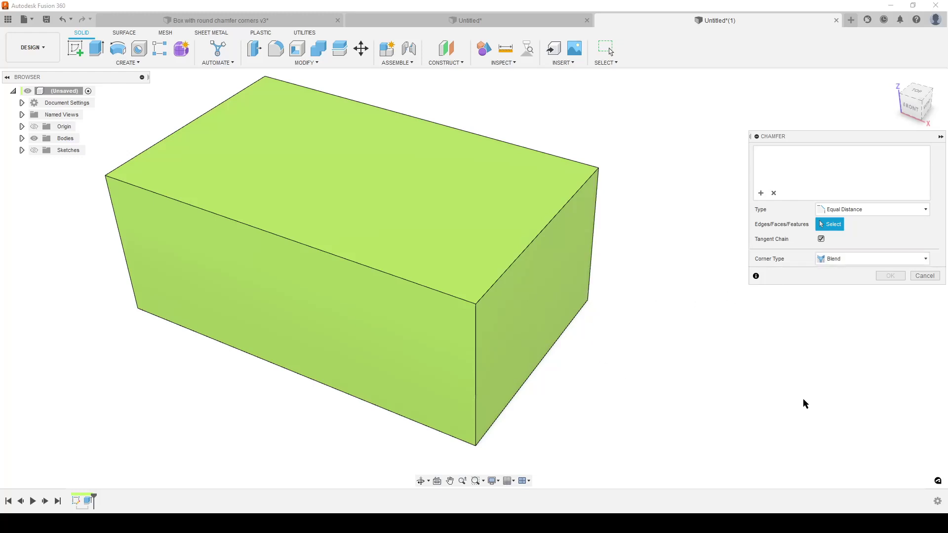
left_click(357, 154)
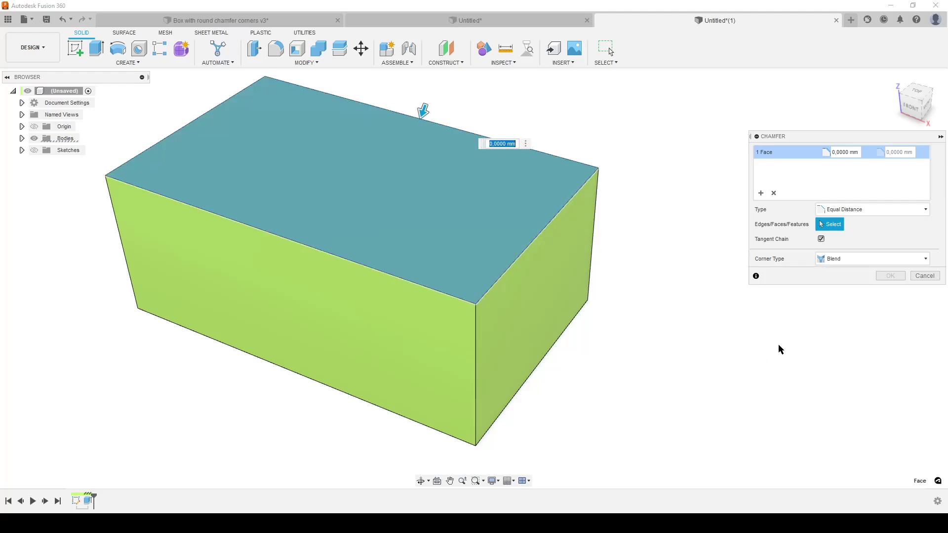
type("5")
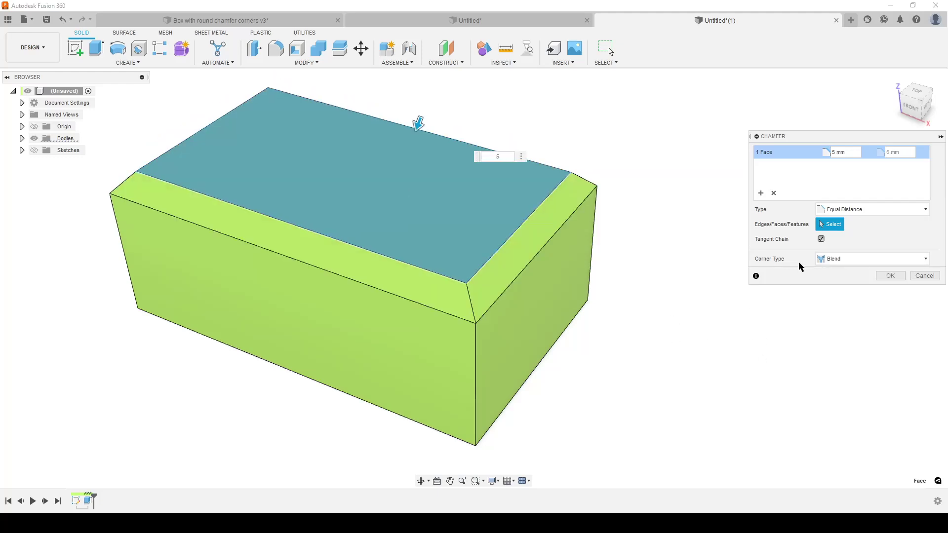
Add a separate selection set for the front vertical edge at 4 mm and inspect the corner
left_click(761, 193)
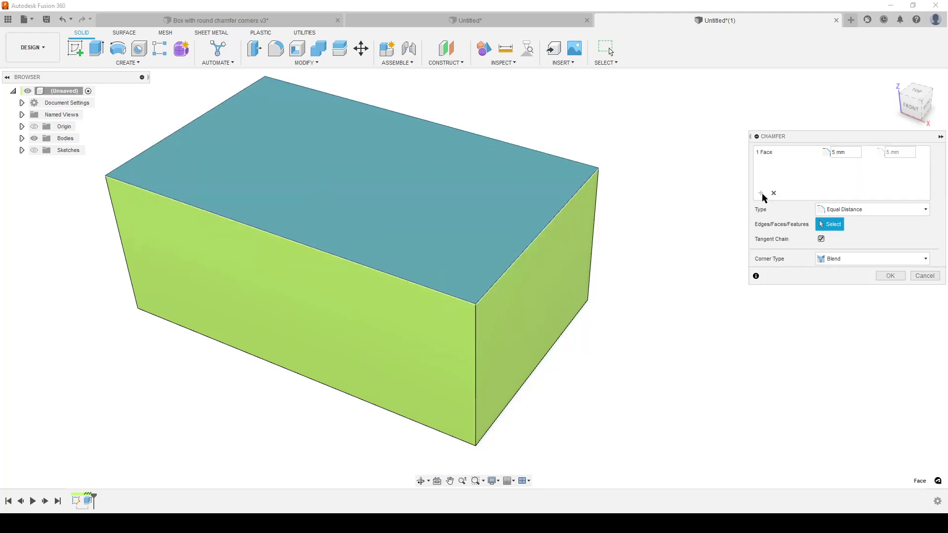
left_click(476, 326)
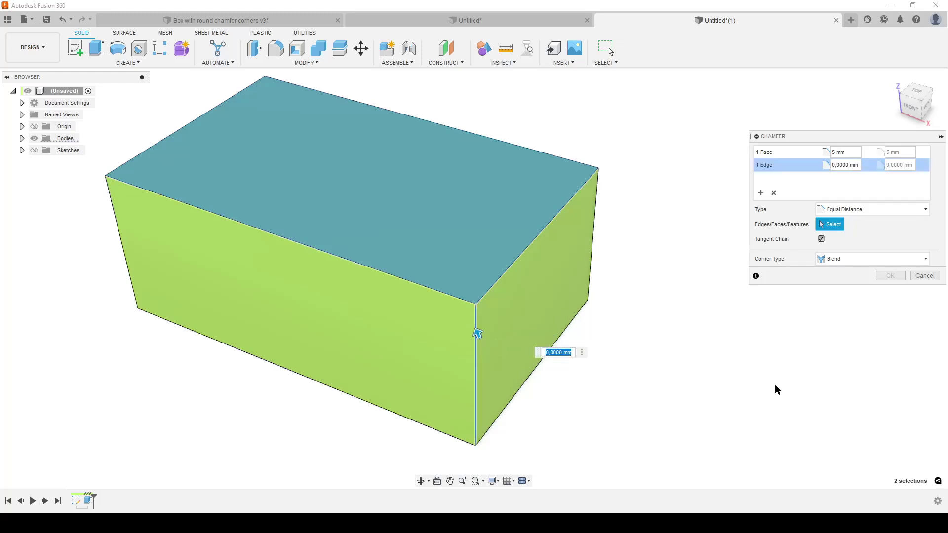
type("4")
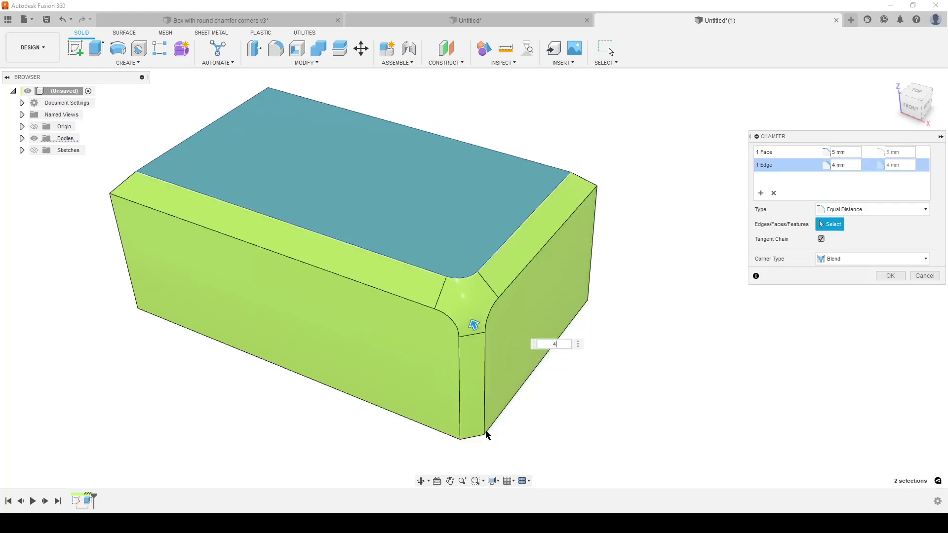
middle_click_drag(518, 403, 508, 383, "shift")
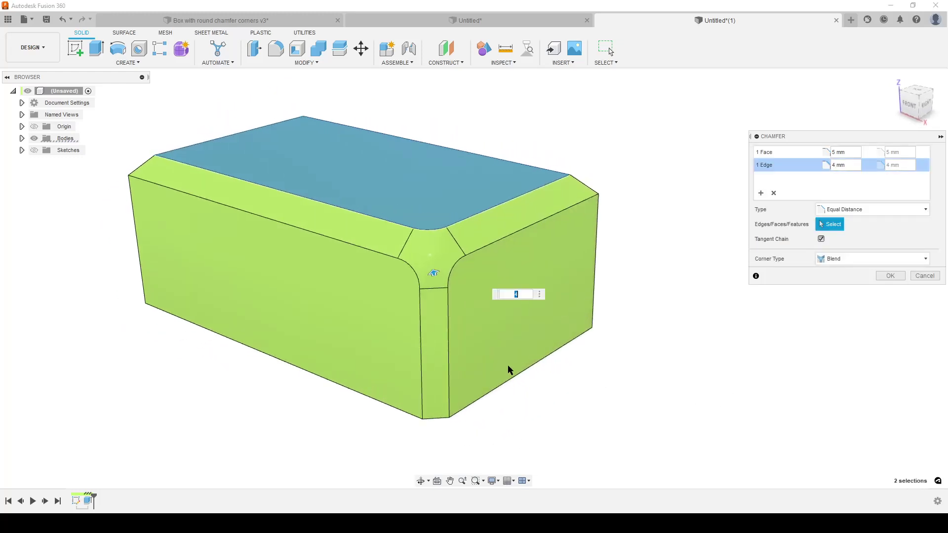
scroll(509, 366, "up", 3)
scroll(478, 328, "down", 4)
middle_click_drag(478, 328, 504, 342, "shift")
scroll(503, 341, "up", 3)
mouse_move(568, 274)
middle_mouse_down("shift")
mouse_move(599, 274)
mouse_move(599, 250)
mouse_move(573, 245)
mouse_move(536, 267)
mouse_move(563, 268)
middle_mouse_up("shift")
scroll(584, 259, "down", 5)
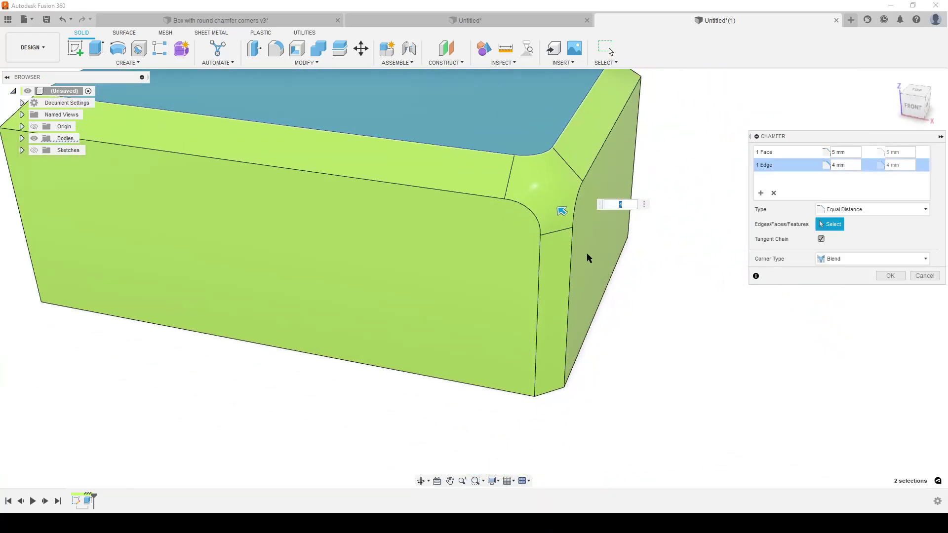
scroll(523, 302, "up", 5)
scroll(523, 298, "down", 5)
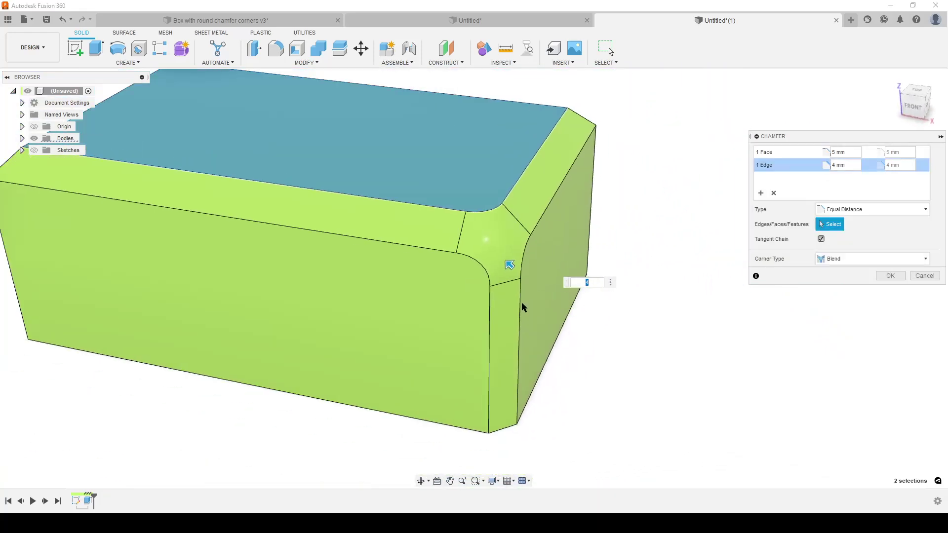
scroll(521, 303, "up", 6)
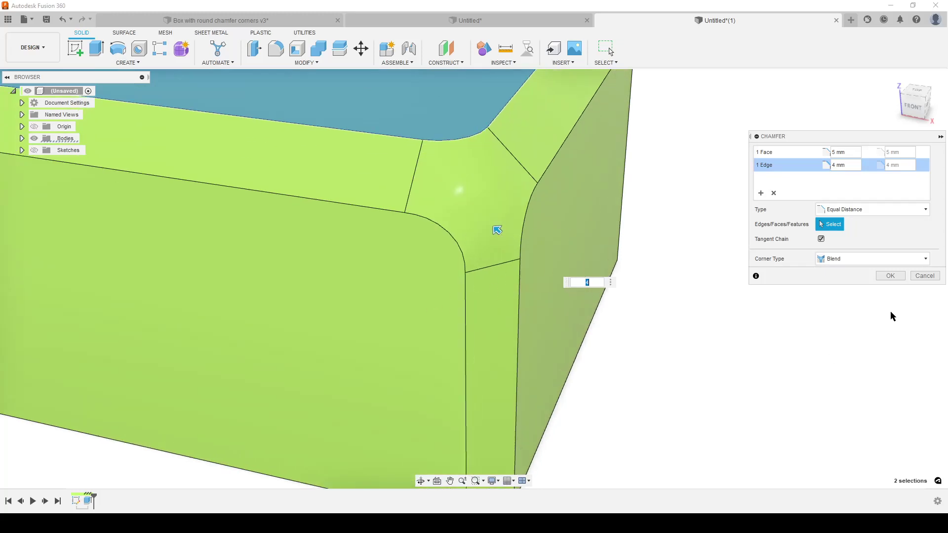
Discard the trial chamfer and start a new one on the top face and both front vertical edges
left_click(925, 276)
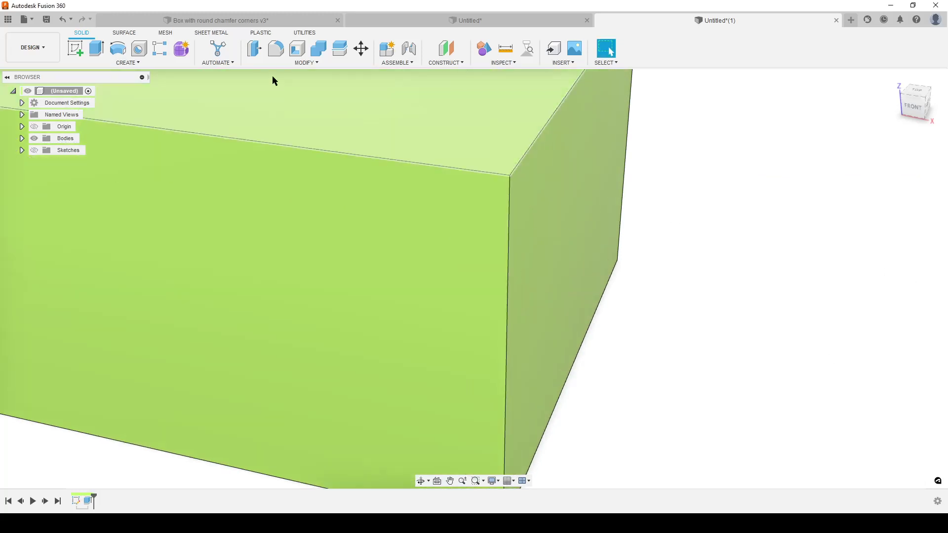
left_click(294, 63)
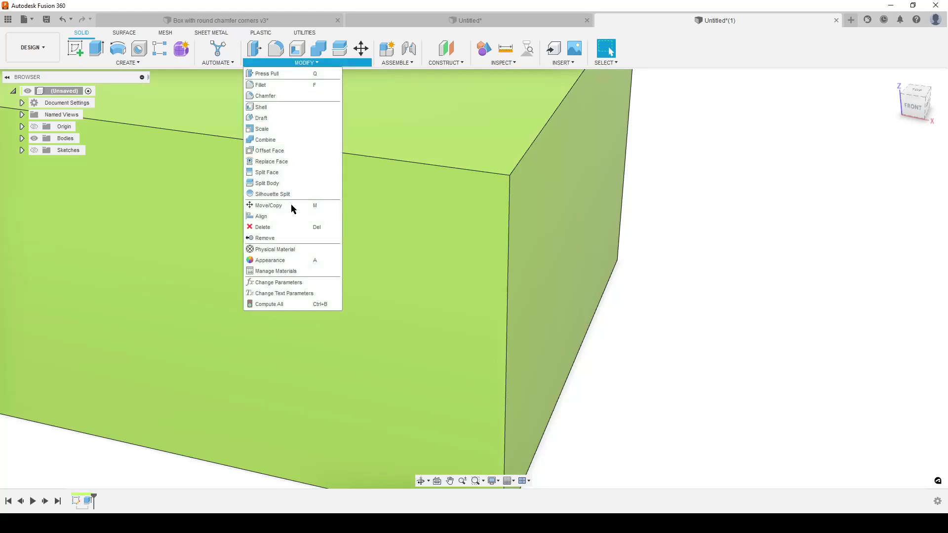
left_click(291, 96)
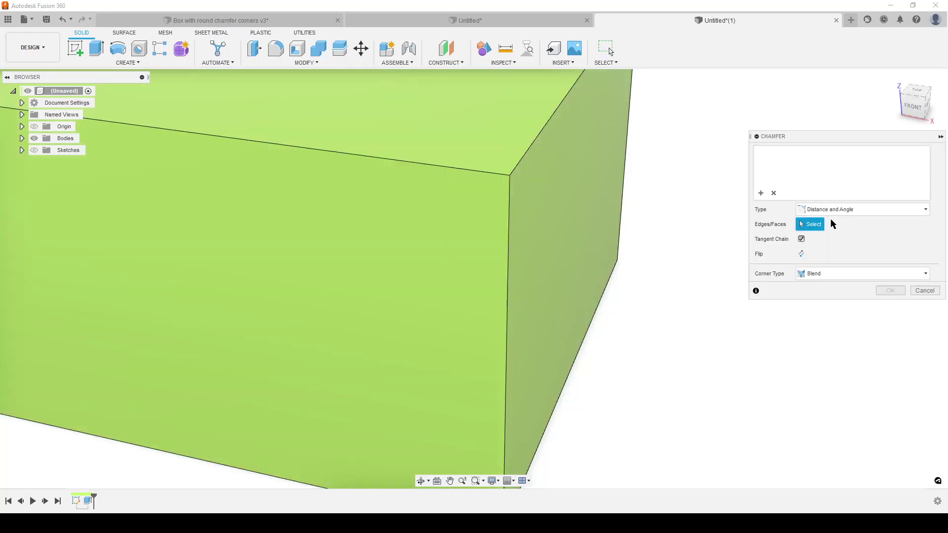
scroll(691, 278, "down", 5)
left_click(456, 156)
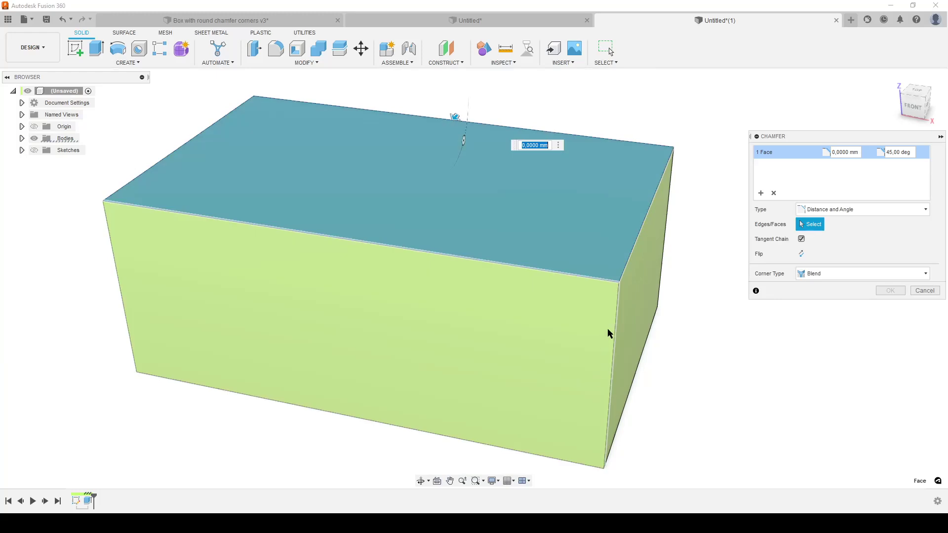
left_click(615, 324)
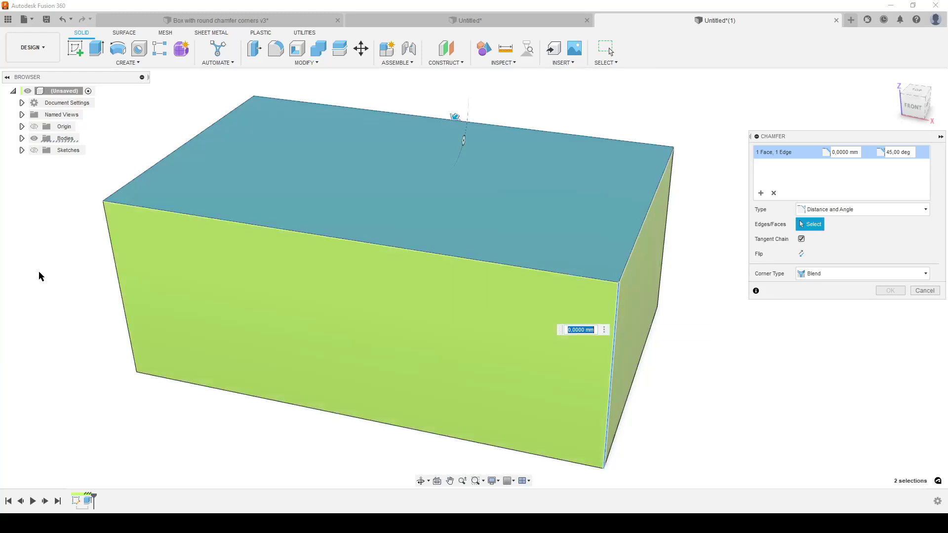
left_click(104, 232)
Add the two back vertical edges and set the chamfer distance to 5 mm
middle_click_drag(666, 216, 567, 332, "shift")
left_click(652, 345)
left_click(650, 341)
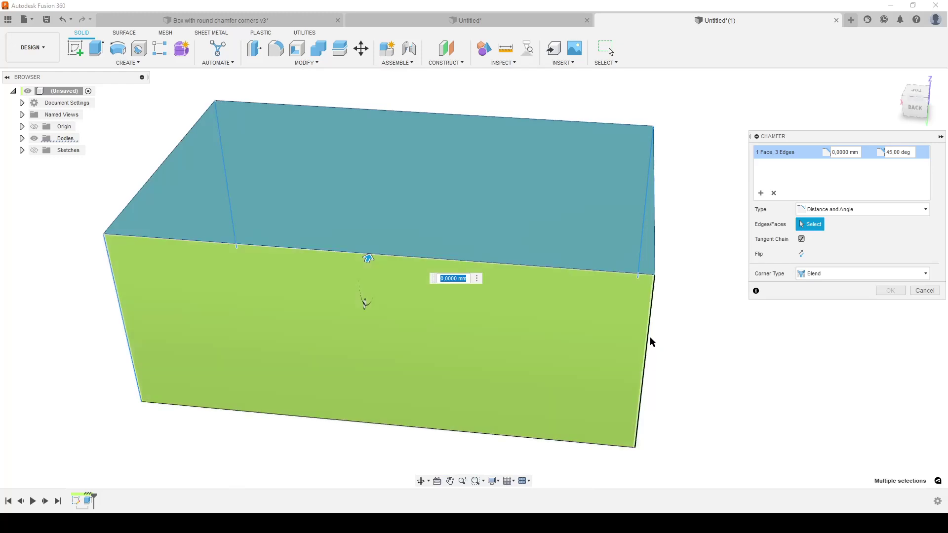
scroll(465, 370, "down", 4)
middle_click_drag(466, 370, 491, 378, "shift")
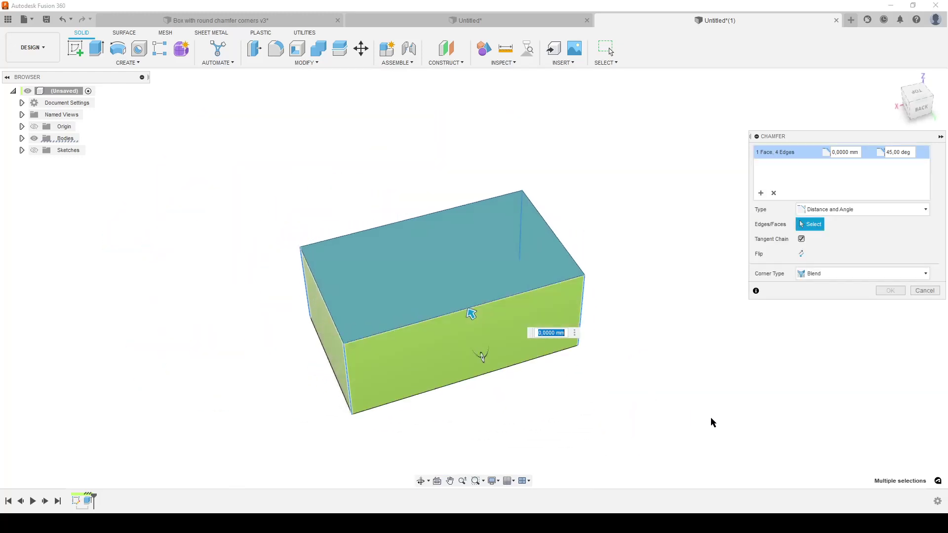
type("5")
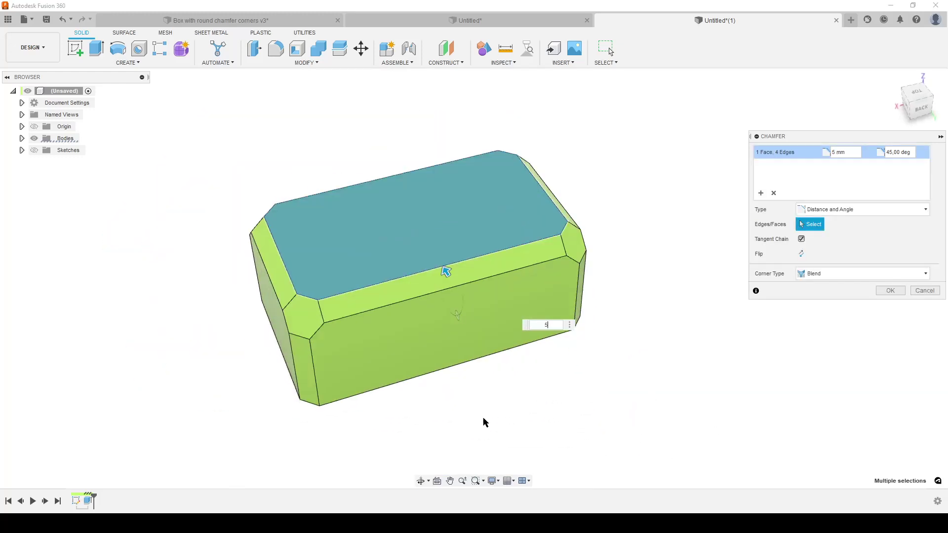
middle_click_drag(482, 418, 607, 416, "shift")
scroll(607, 414, "up", 2)
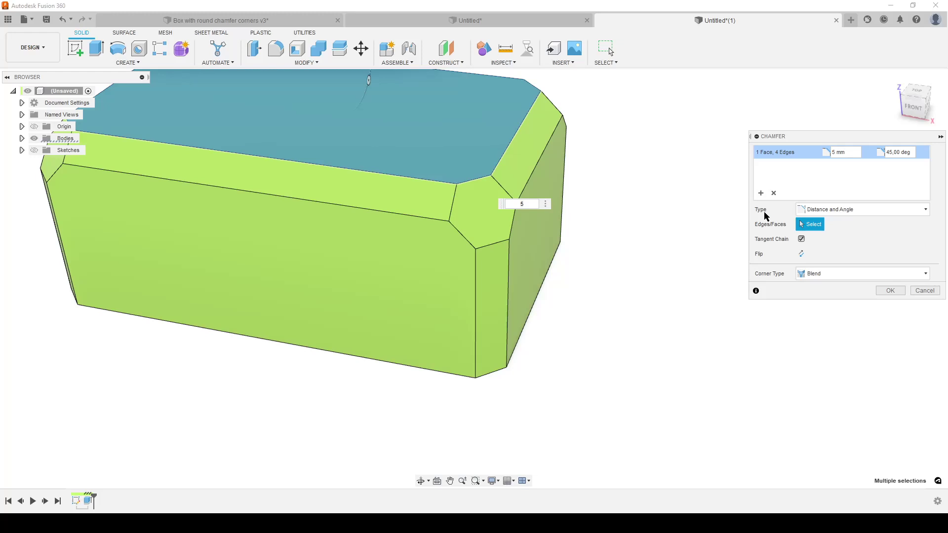
Keep the Distance and Angle type with a 45.01° angle and inspect the rounded corners
left_click(884, 210)
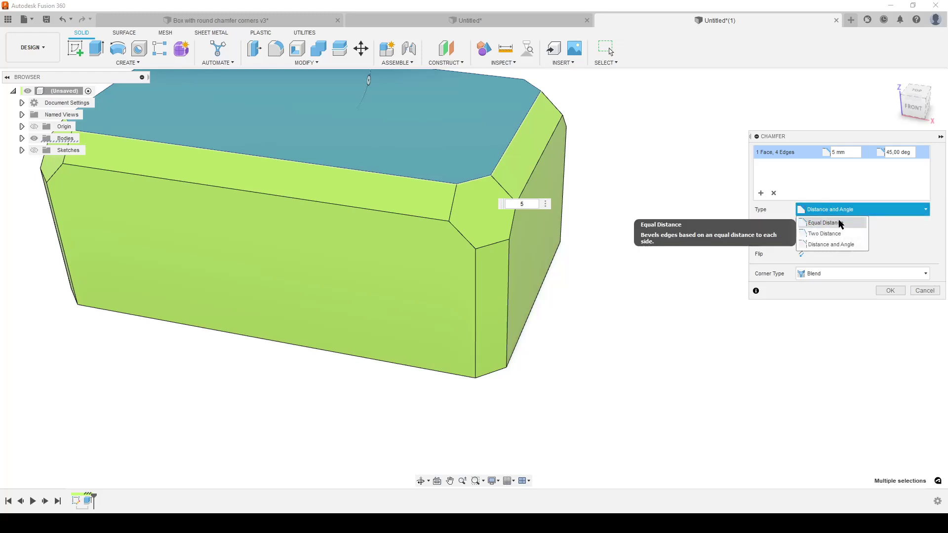
left_click(841, 245)
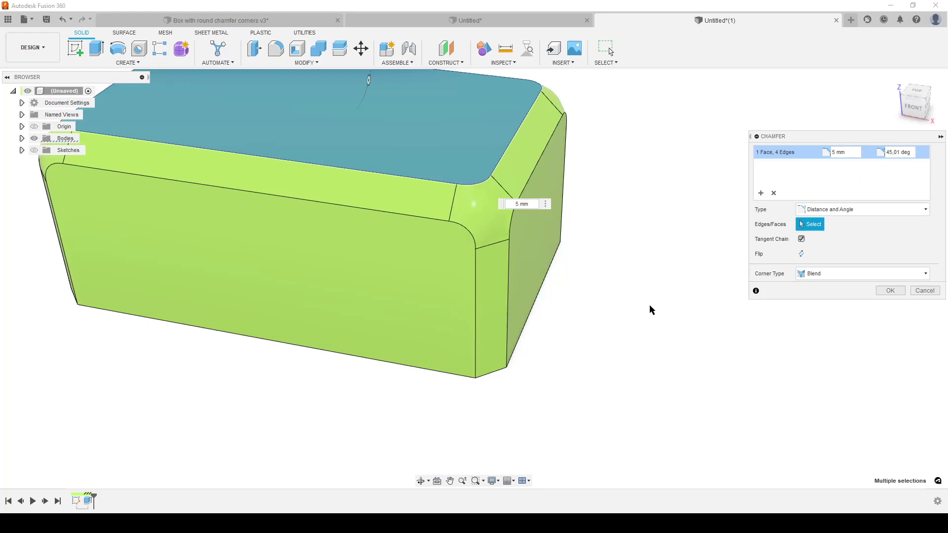
middle_click_drag(588, 287, 601, 328, "shift")
Try chamfer distances 6, 8 and 1 mm, settle on 5 mm, and apply the chamfer
left_click(839, 152)
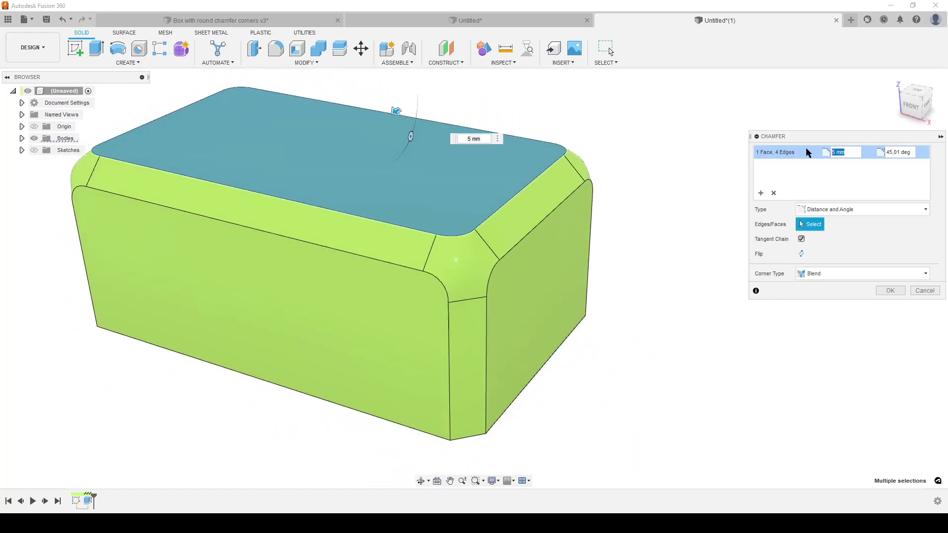
type("6")
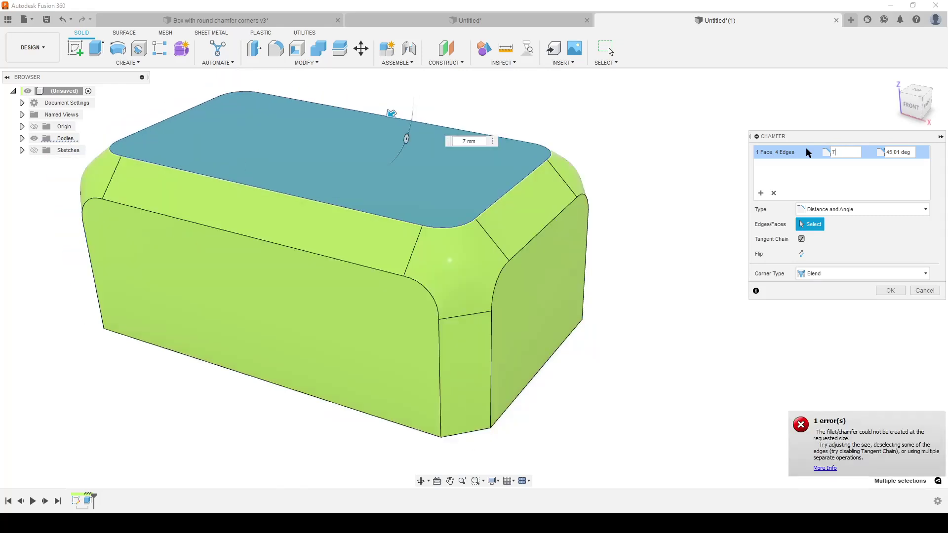
key("BackSpace")
type("8")
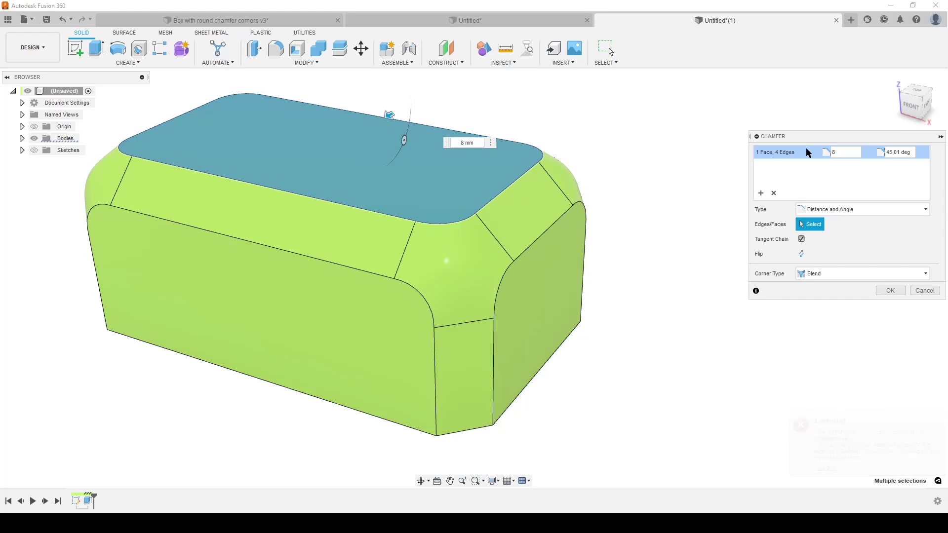
key("BackSpace")
type("1")
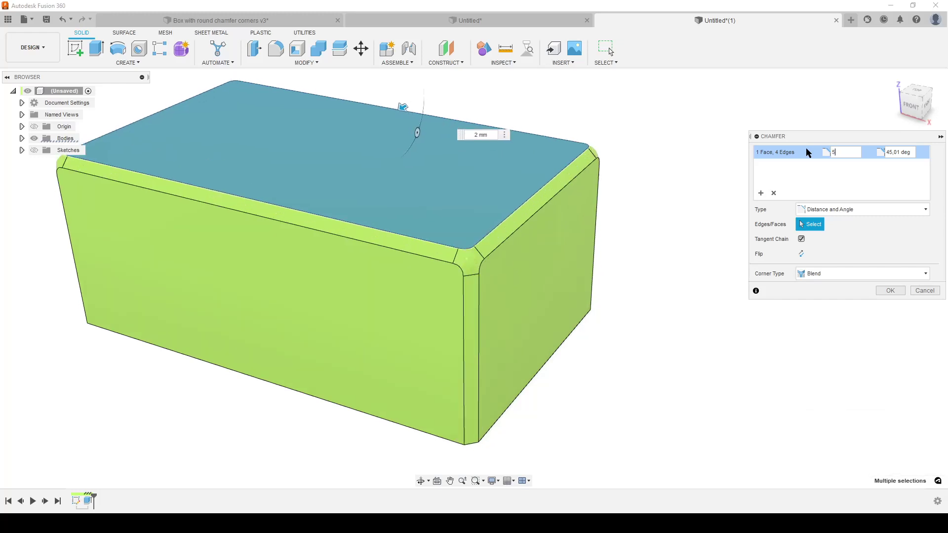
mouse_move(578, 322)
middle_mouse_down("shift")
mouse_move(619, 335)
mouse_move(585, 318)
middle_mouse_up("shift")
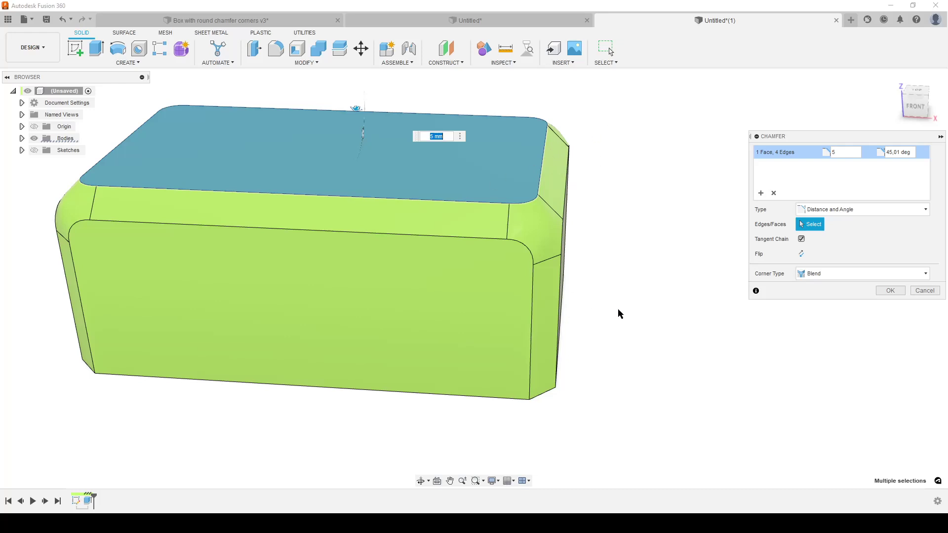
left_click(890, 290)
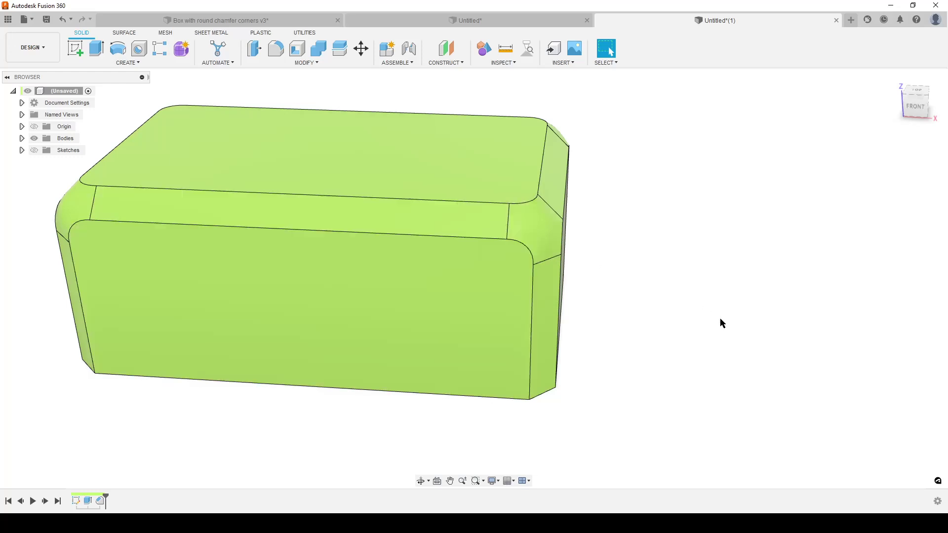
Shell the box open through its bottom face with a 2 mm inside thickness
middle_click_drag(718, 318, 694, 247, "shift")
type("sshel")
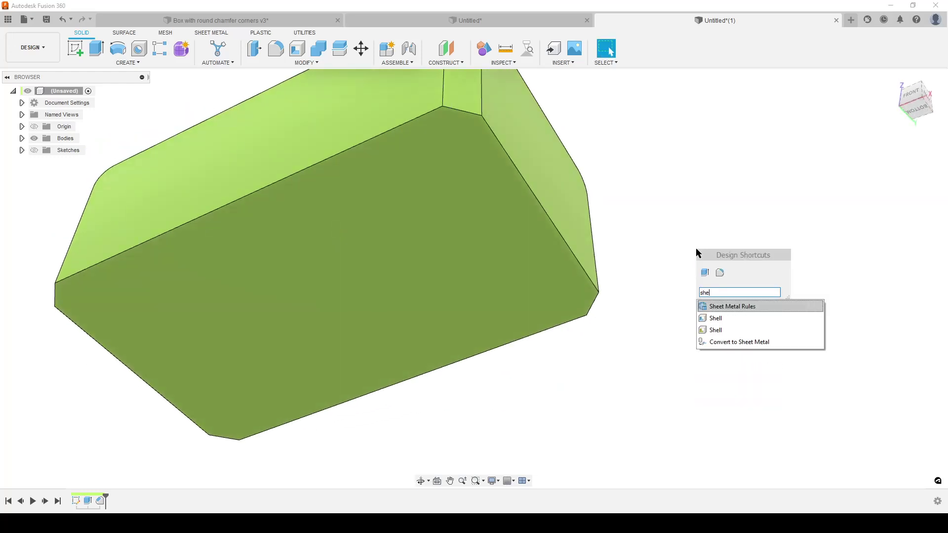
left_click(715, 317)
left_click(476, 295)
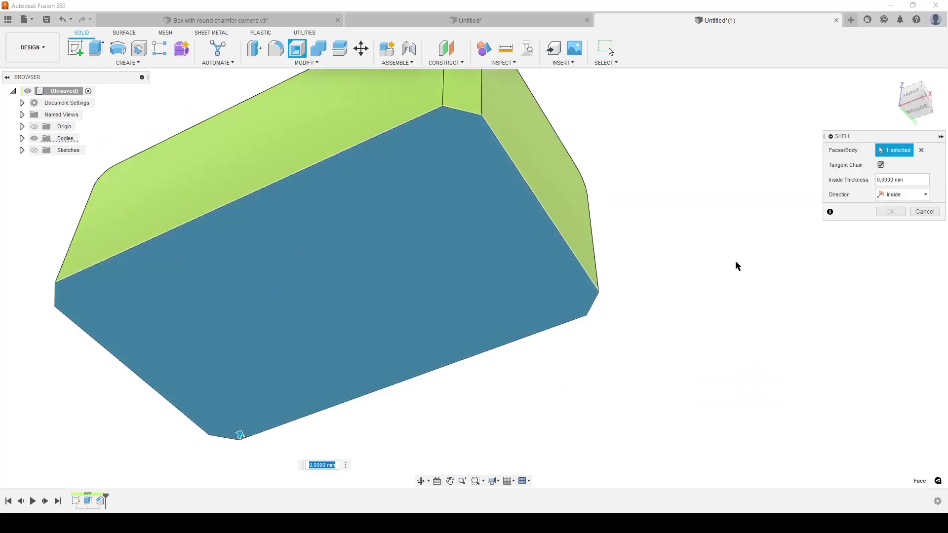
type("12")
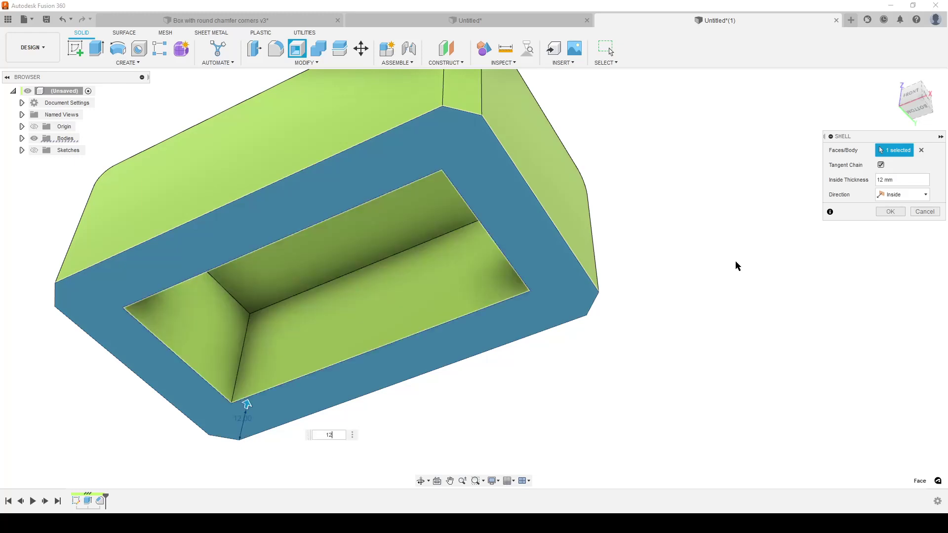
key("BackSpace")
key("BackSpace")
type("2")
key("Return")
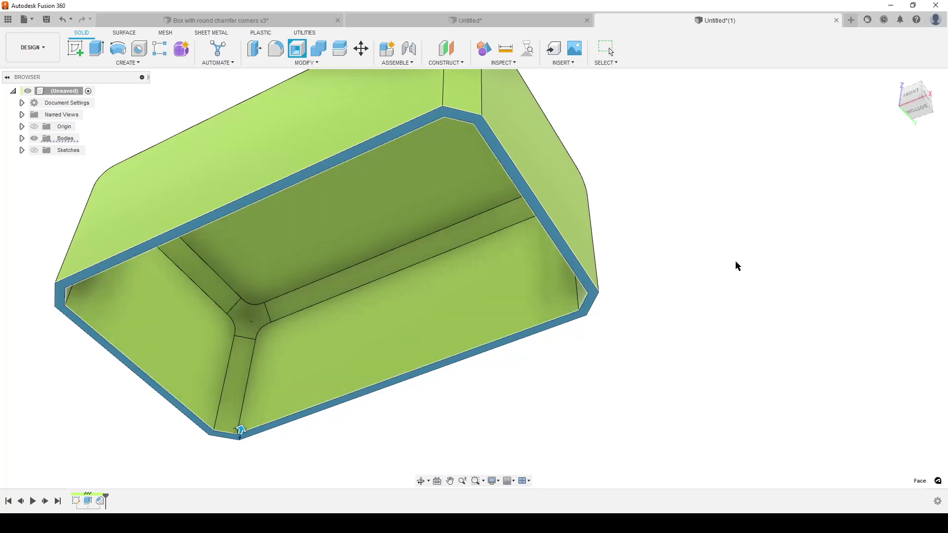
middle_click_drag(736, 261, 459, 341, "shift")
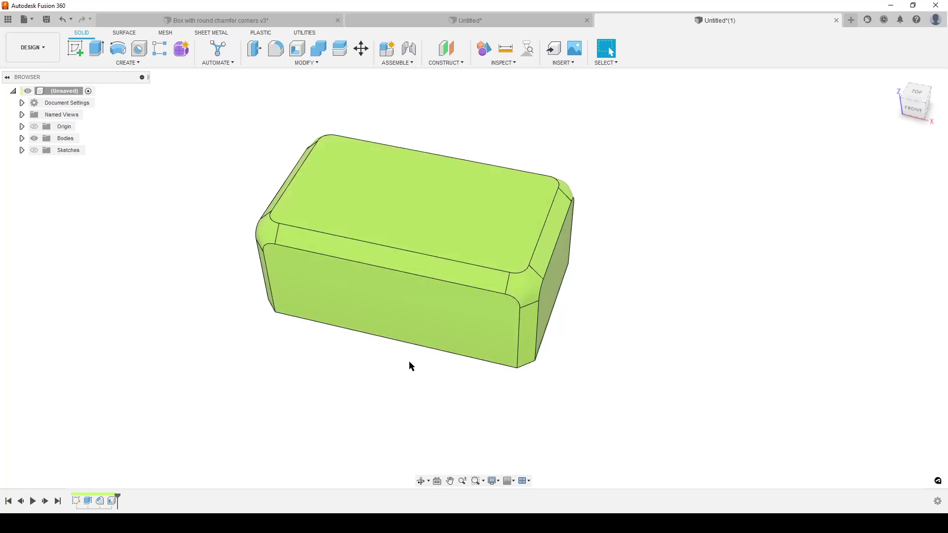
scroll(408, 360, "up", 3)
middle_click_drag(408, 360, 751, 313)
key("Escape")
scroll(562, 329, "up", 5)
scroll(561, 329, "down", 5)
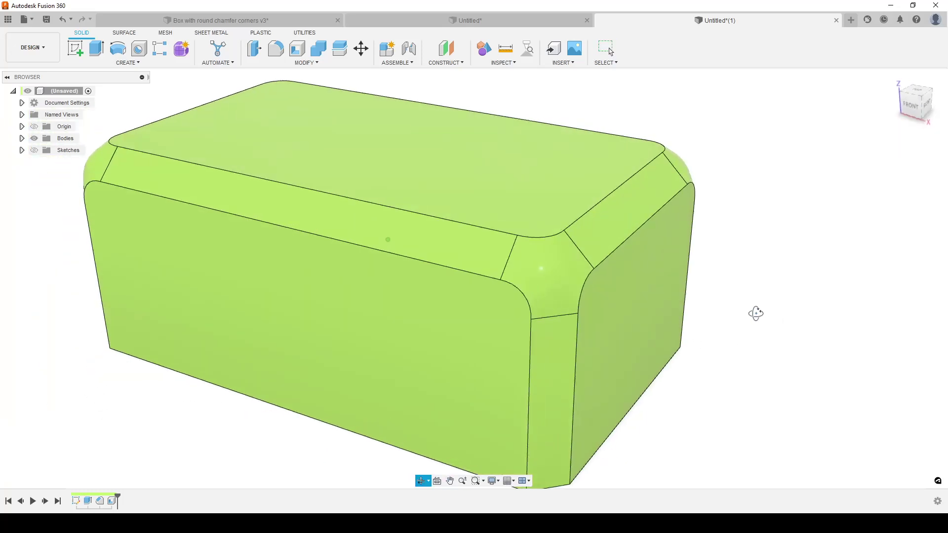
scroll(643, 289, "down", 3)
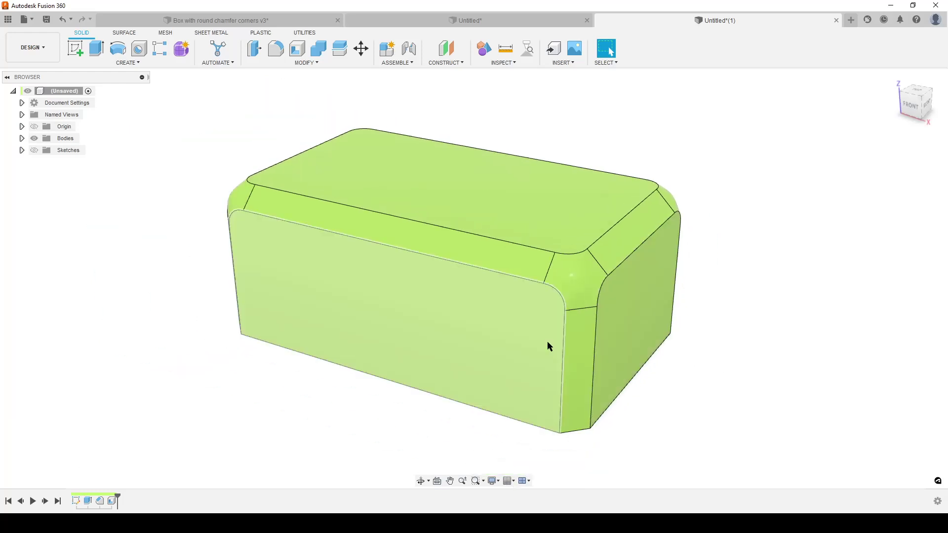